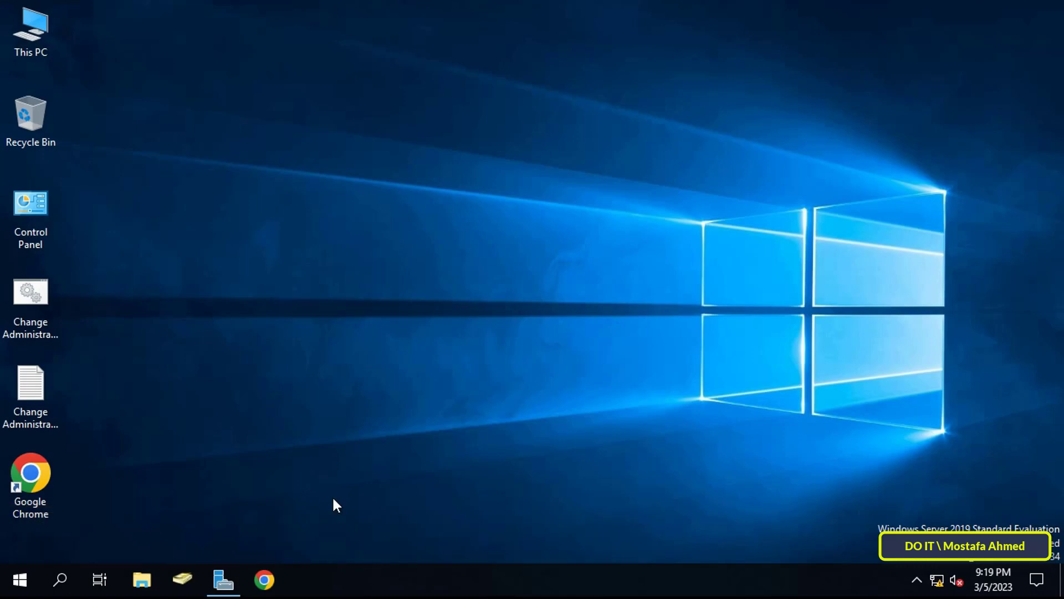
Step: Launch Group Policy Management from Server Manager's Tools menu
left_click(223, 580)
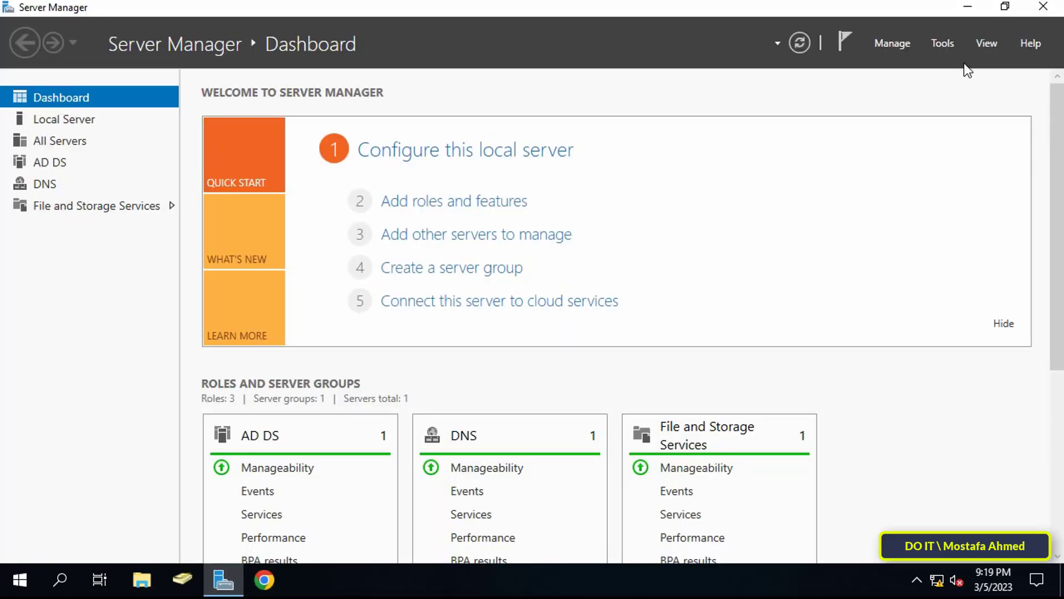
left_click(943, 43)
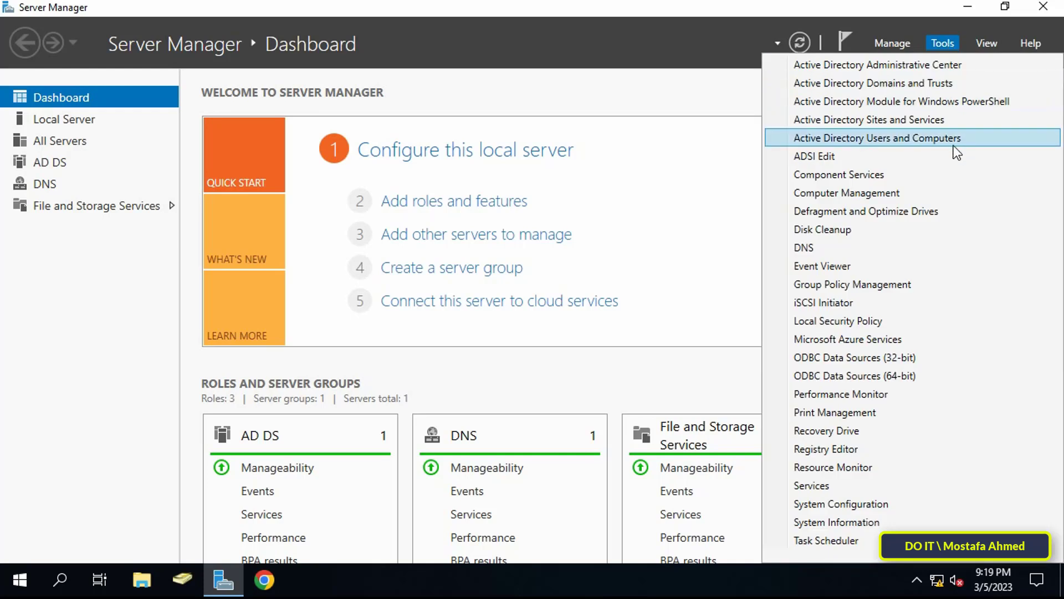
left_click(979, 285)
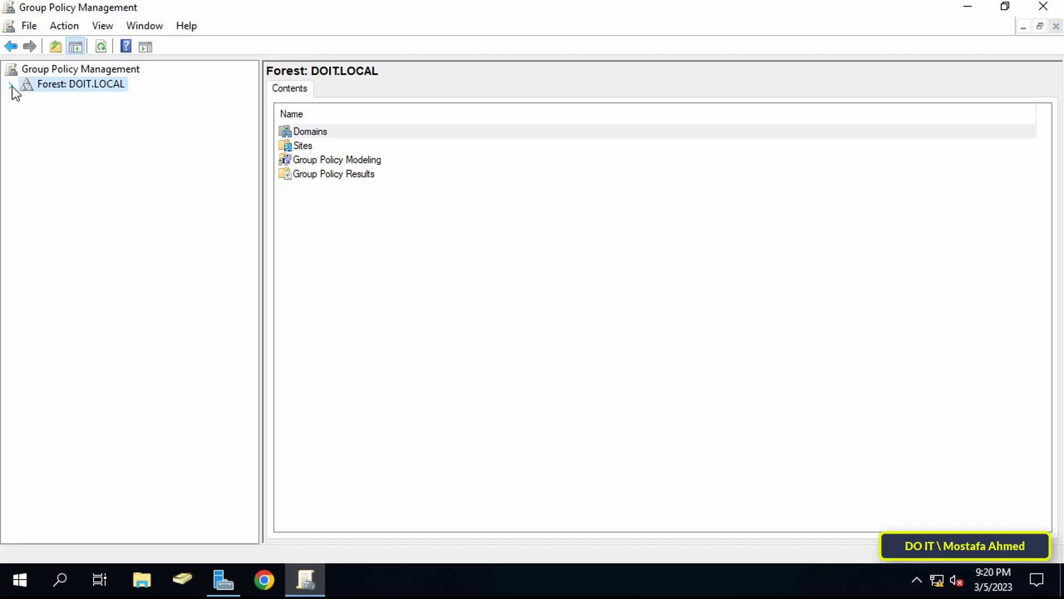
Step: Expand the forest down to DOIT.LOCAL and show its Group Policy Objects
left_click(11, 85)
left_click(25, 99)
left_click(47, 116)
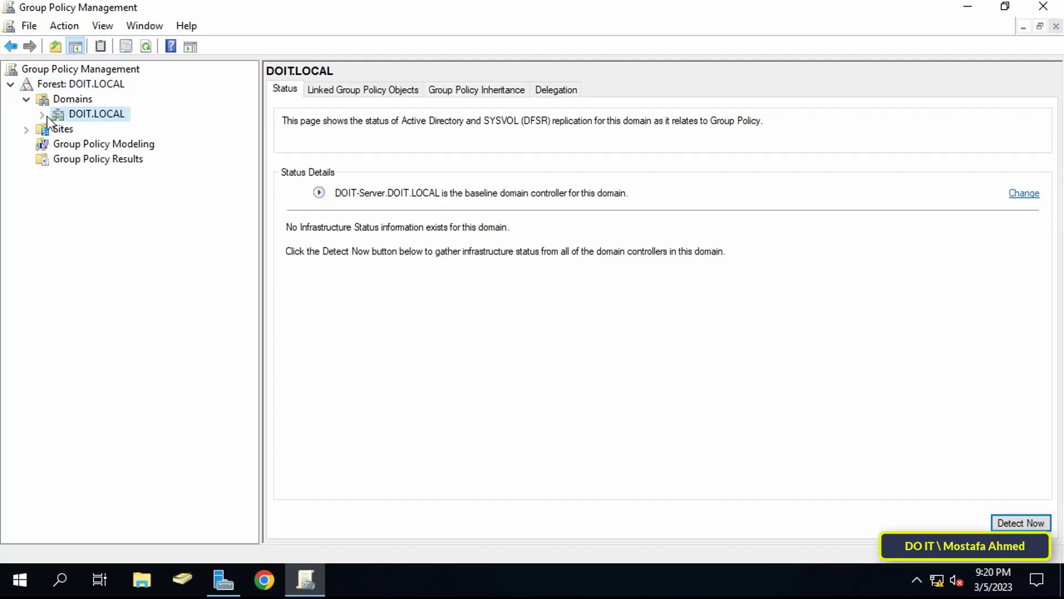
left_click(41, 115)
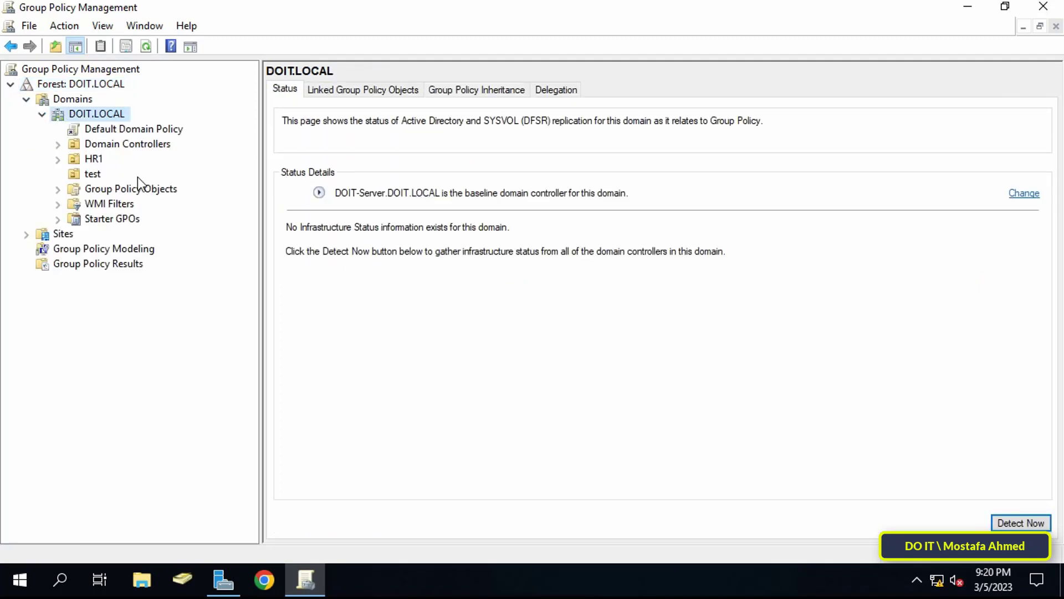
left_click(143, 192)
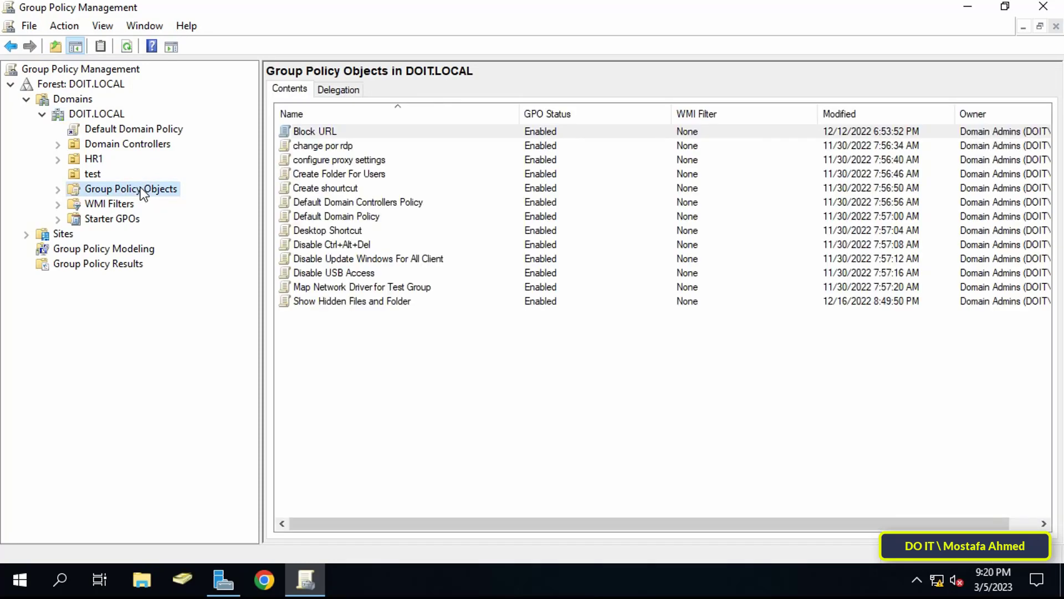
Step: Create a new GPO named 'enable remote desktop' and select it in the list
right_click(143, 190)
left_click(155, 198)
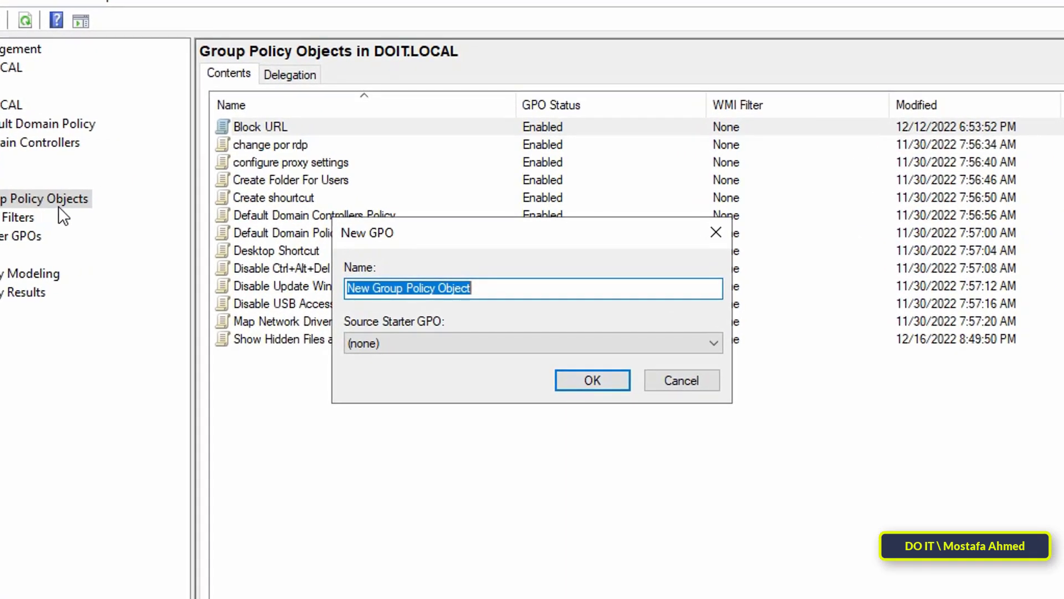
type("enable remote desktop")
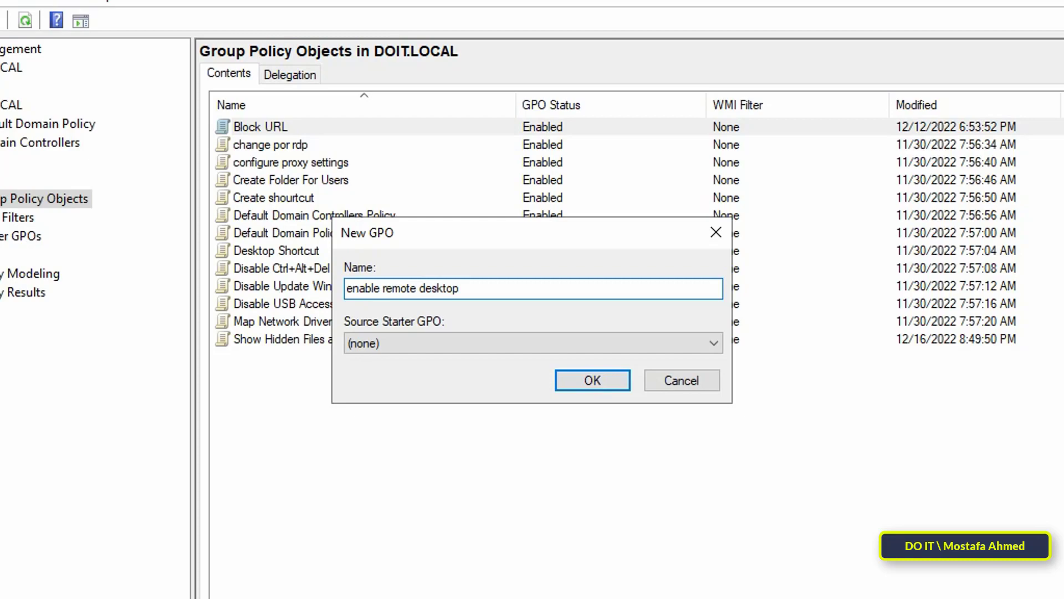
left_click(589, 380)
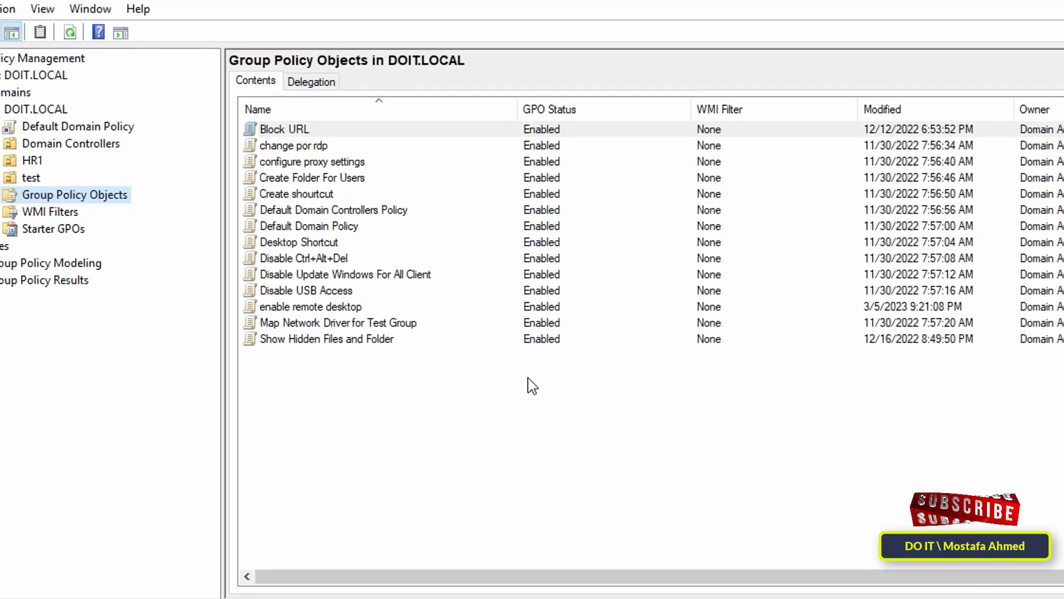
left_click(339, 308)
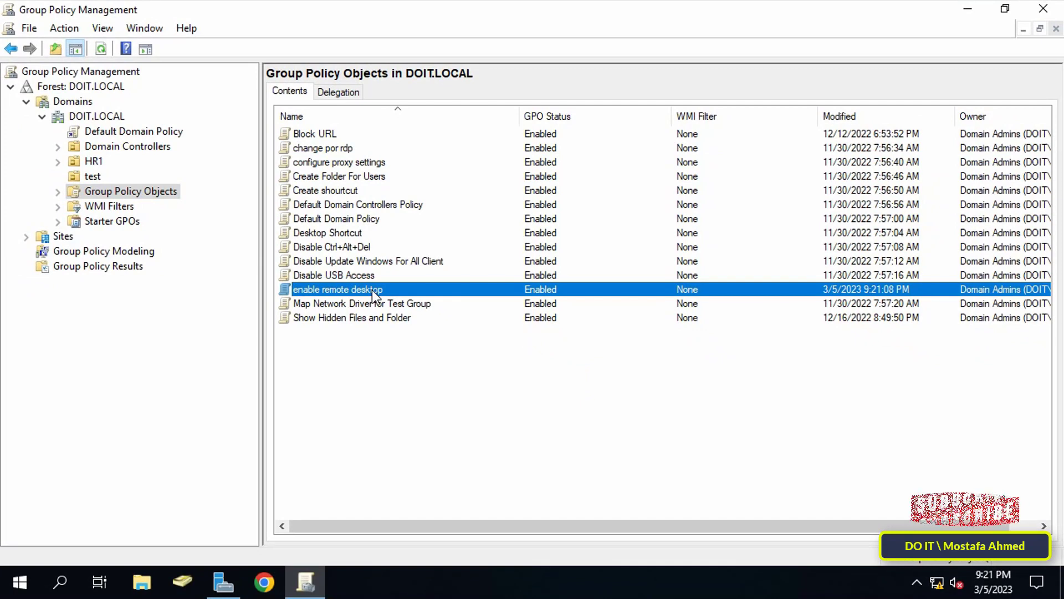
Step: Edit the GPO in a maximized editor and expand Computer Configuration > Policies > Administrative Templates
right_click(371, 290)
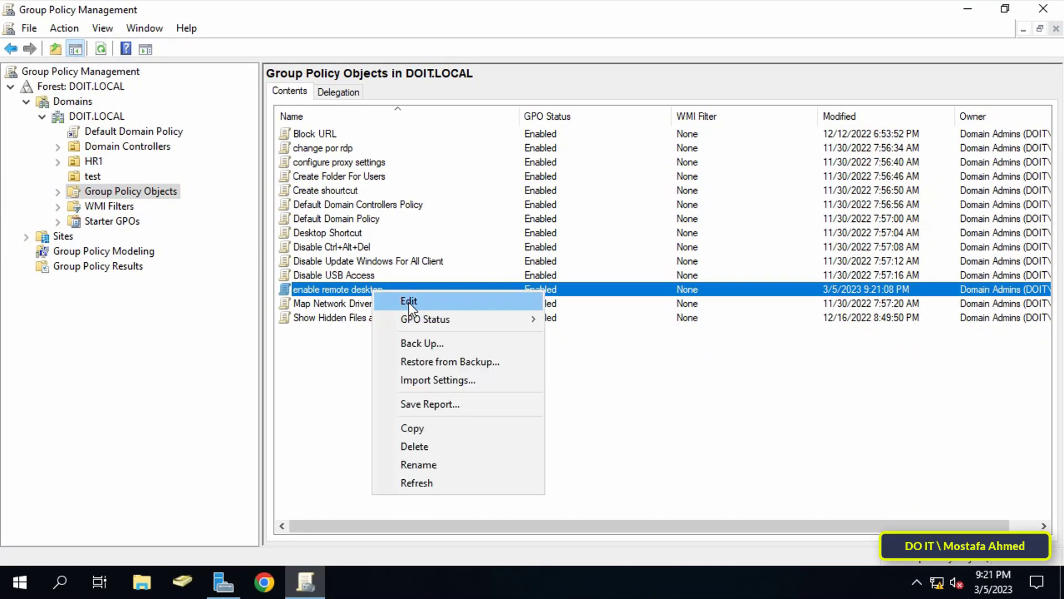
left_click(409, 302)
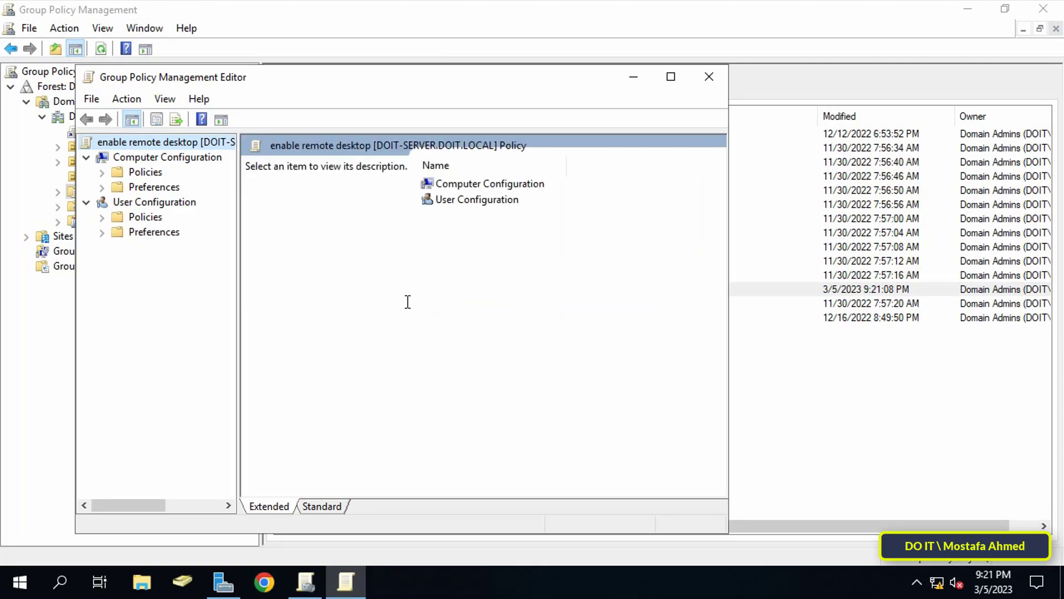
left_click(671, 78)
left_click(101, 89)
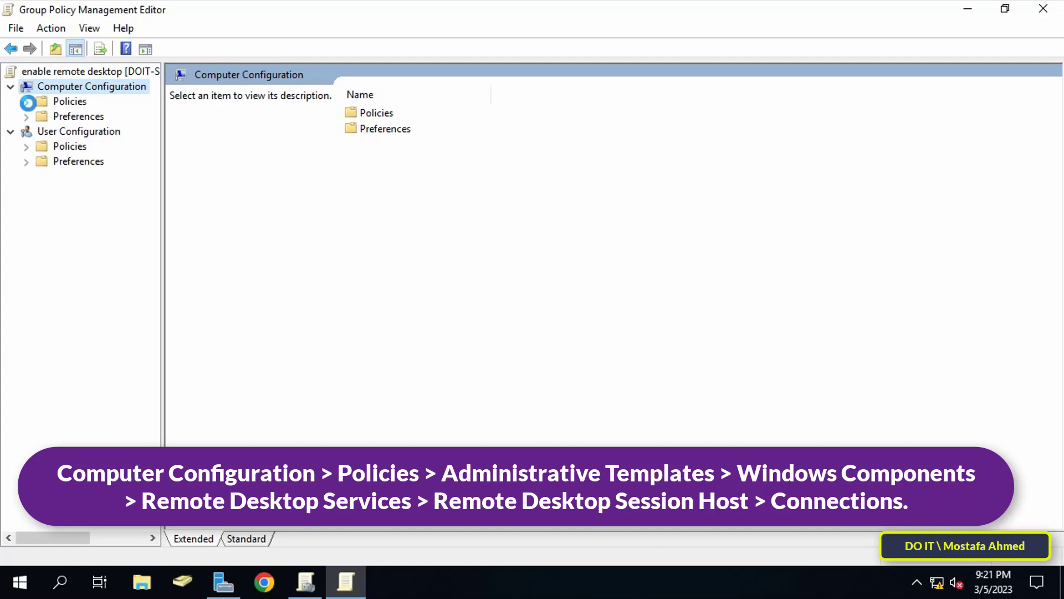
left_click(29, 104)
double_click(44, 147)
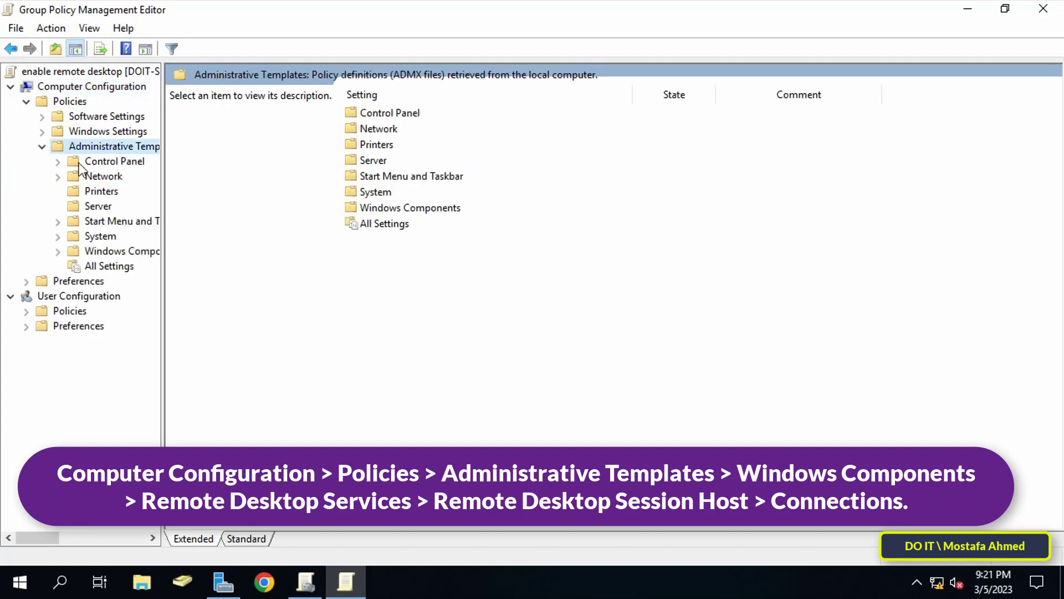
Step: Navigate through Windows Components > Remote Desktop Services > Remote Desktop Session Host to Connections
left_click(117, 251)
left_click_drag(164, 231, 222, 237)
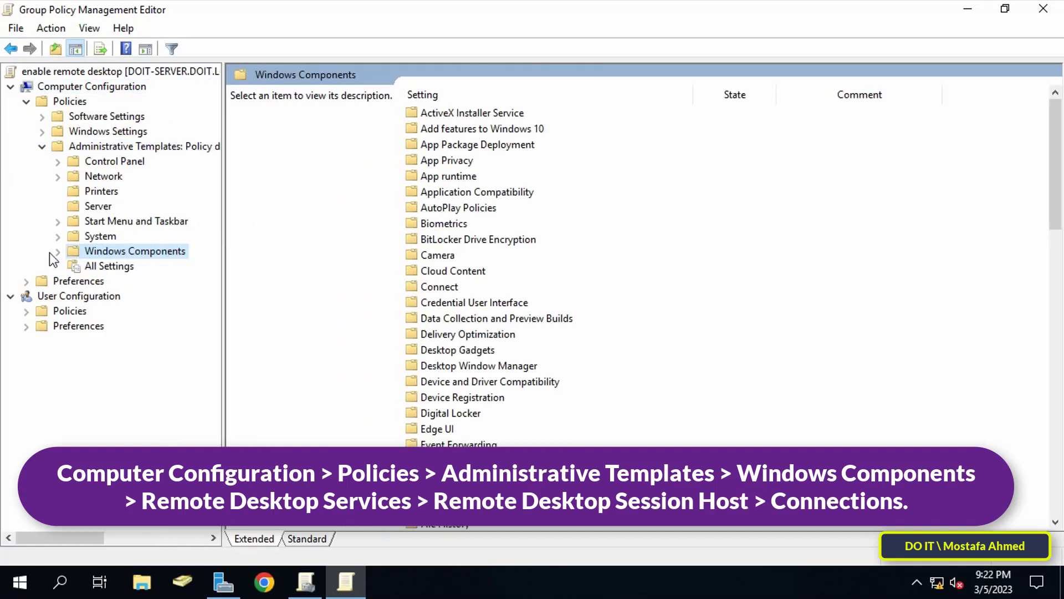
left_click(58, 252)
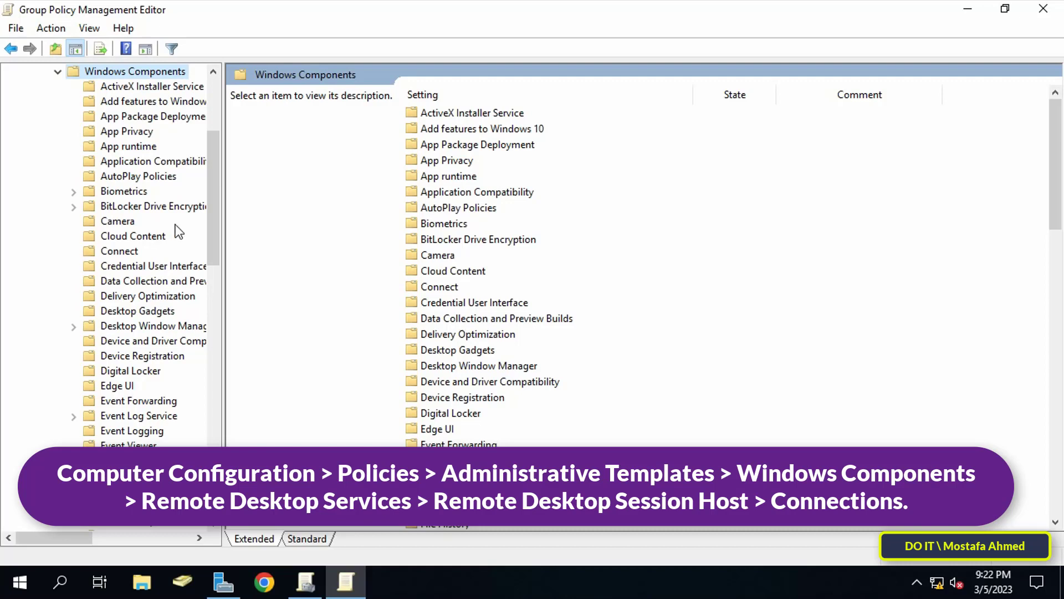
left_click_drag(214, 227, 233, 325)
left_click(138, 474)
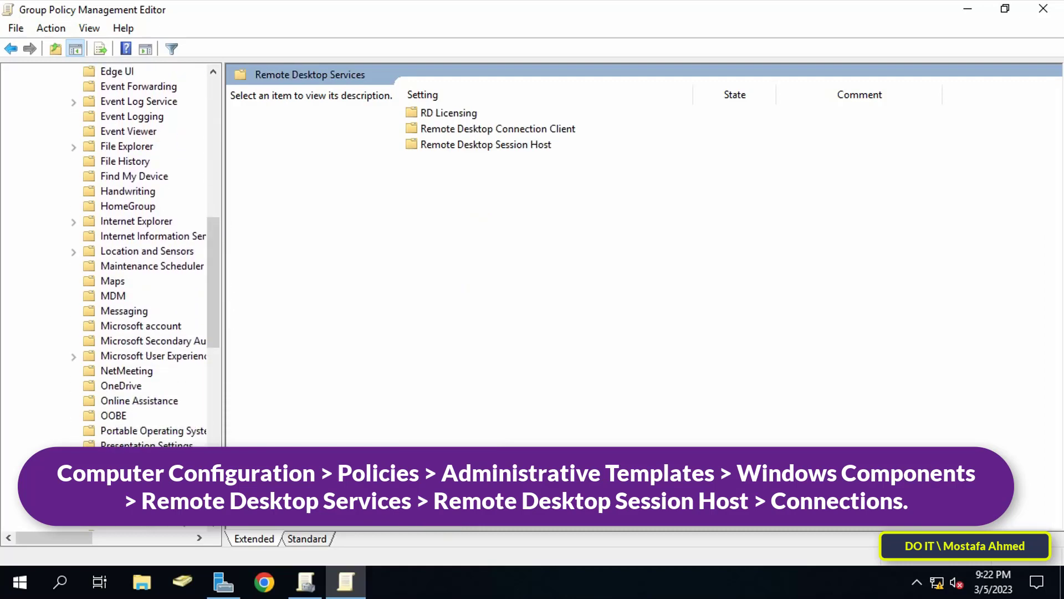
mouse_move(223, 385)
left_mouse_down()
mouse_move(238, 354)
mouse_move(240, 395)
left_mouse_up()
left_click_drag(244, 262, 288, 262)
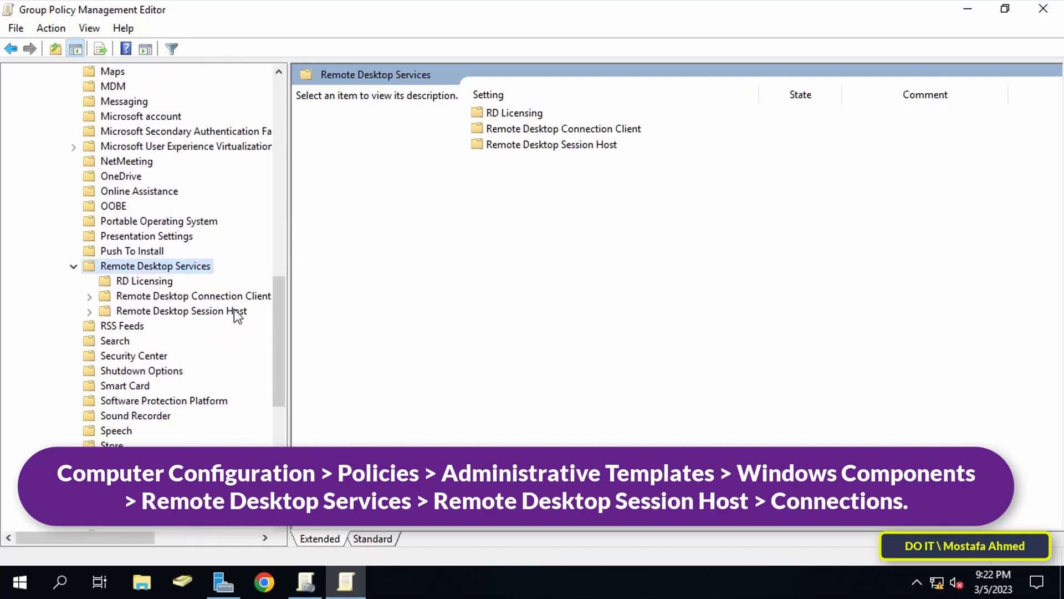
left_click(155, 310)
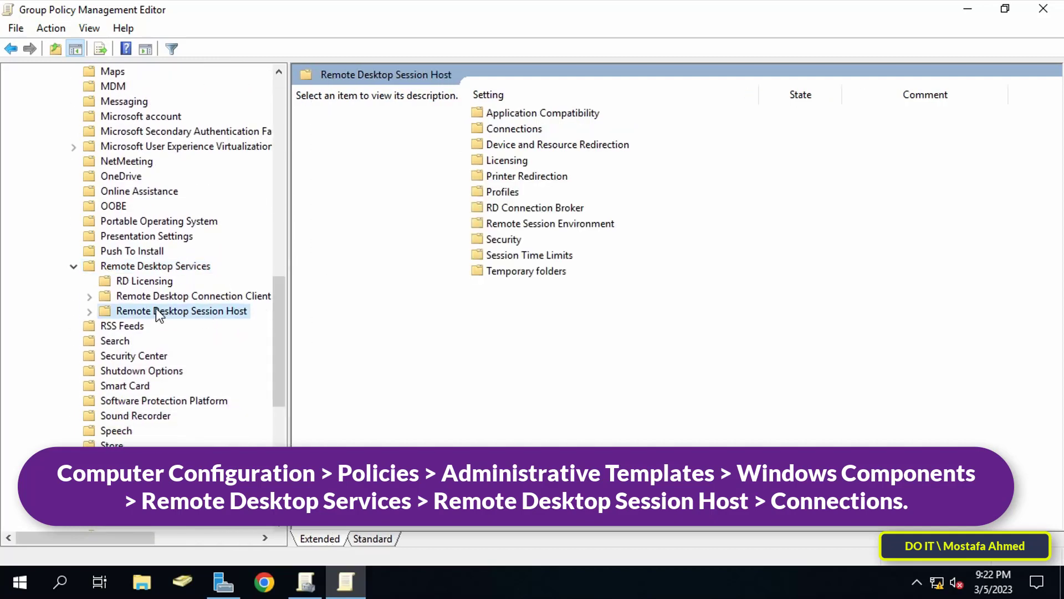
left_click(91, 311)
left_click(147, 341)
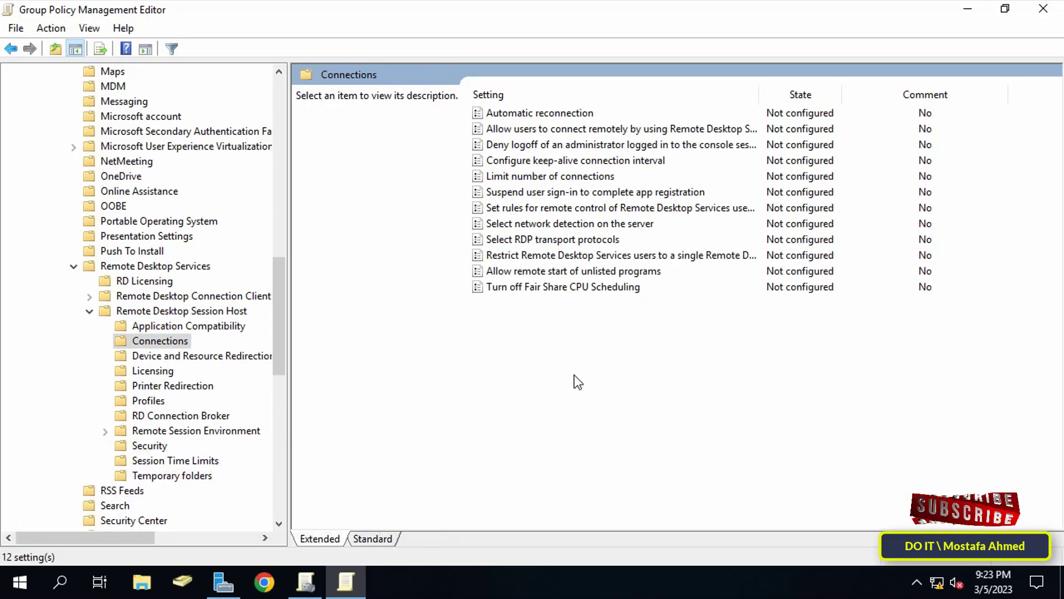
Step: Set 'Allow users to connect remotely by using Remote Desktop Services' to Enabled and apply
left_click_drag(759, 98, 890, 103)
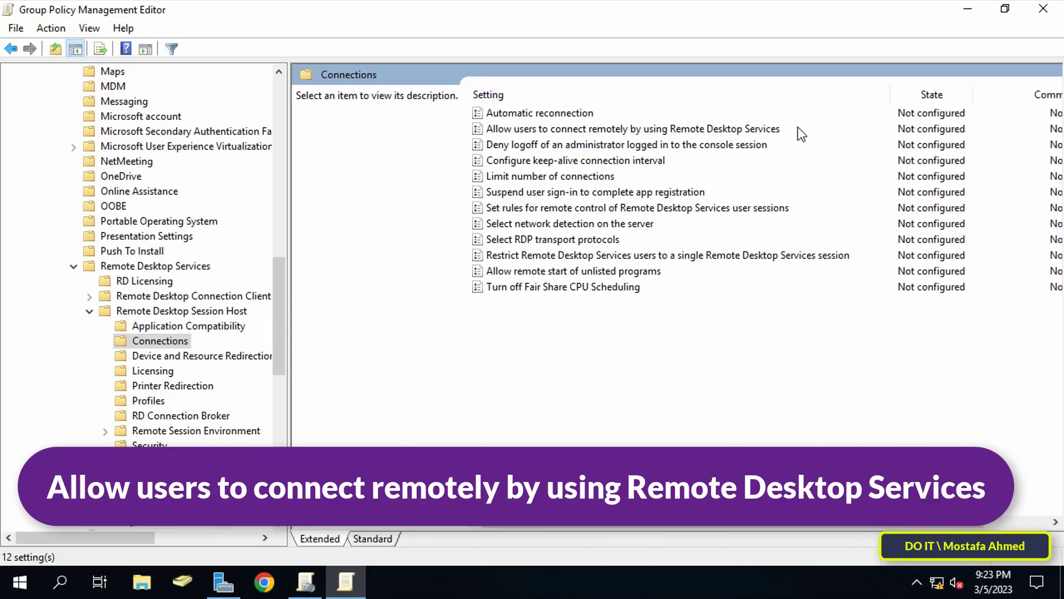
left_click(741, 128)
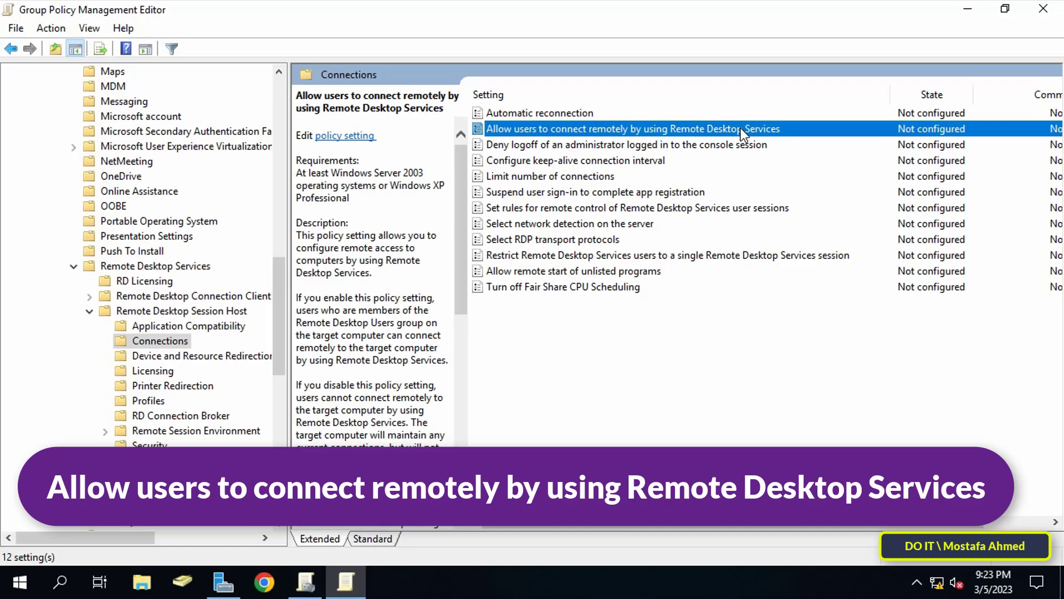
double_click(741, 127)
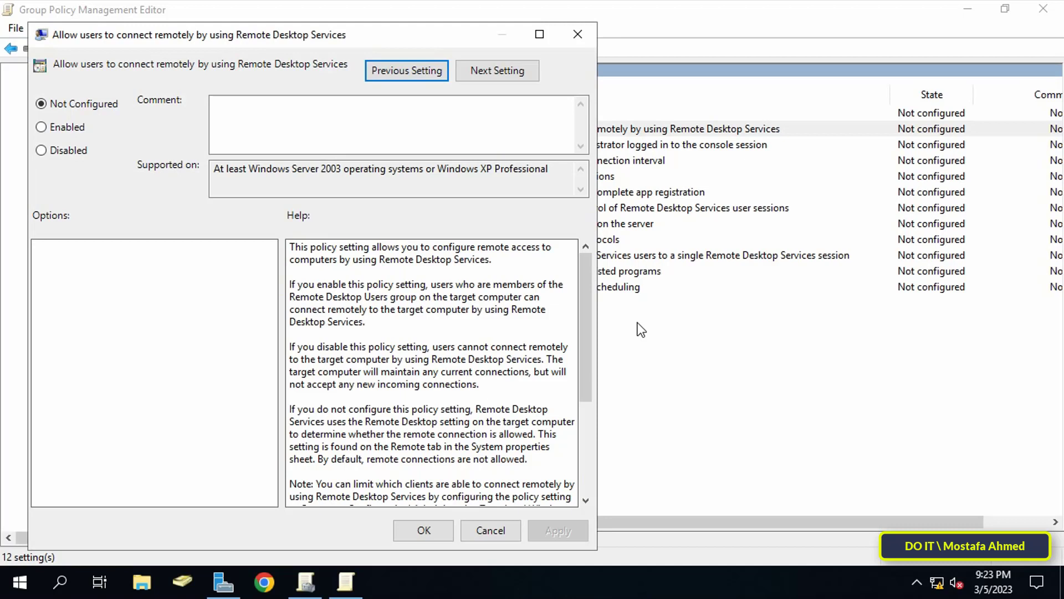
left_click(72, 128)
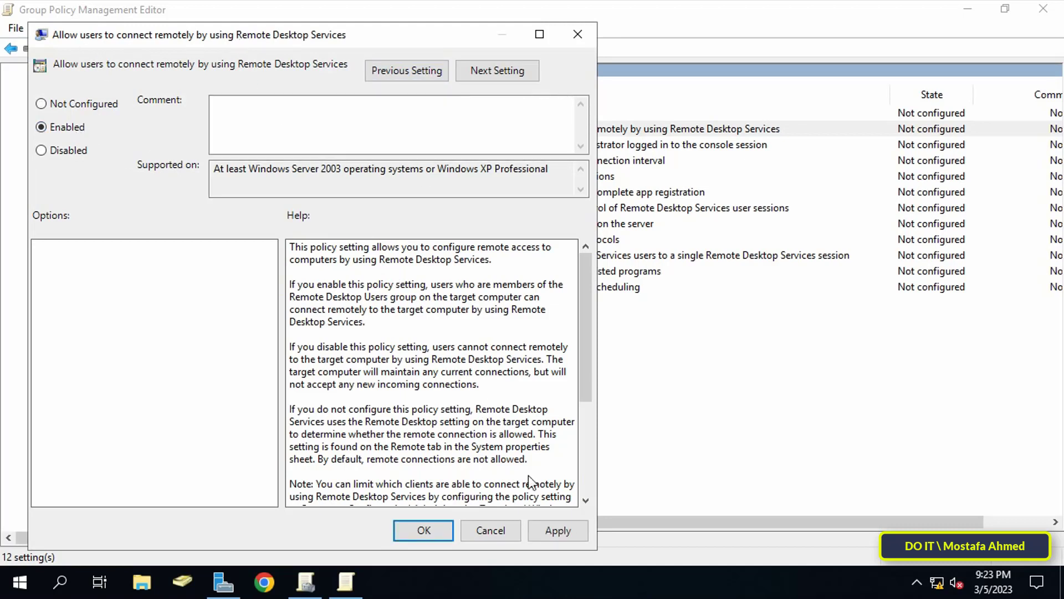
left_click(551, 524)
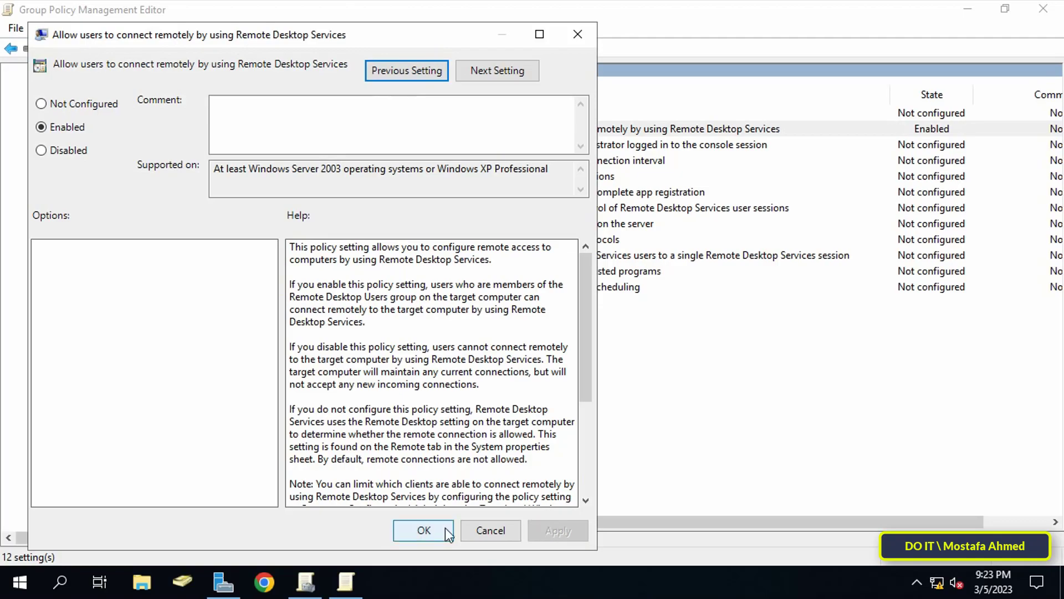
left_click(424, 530)
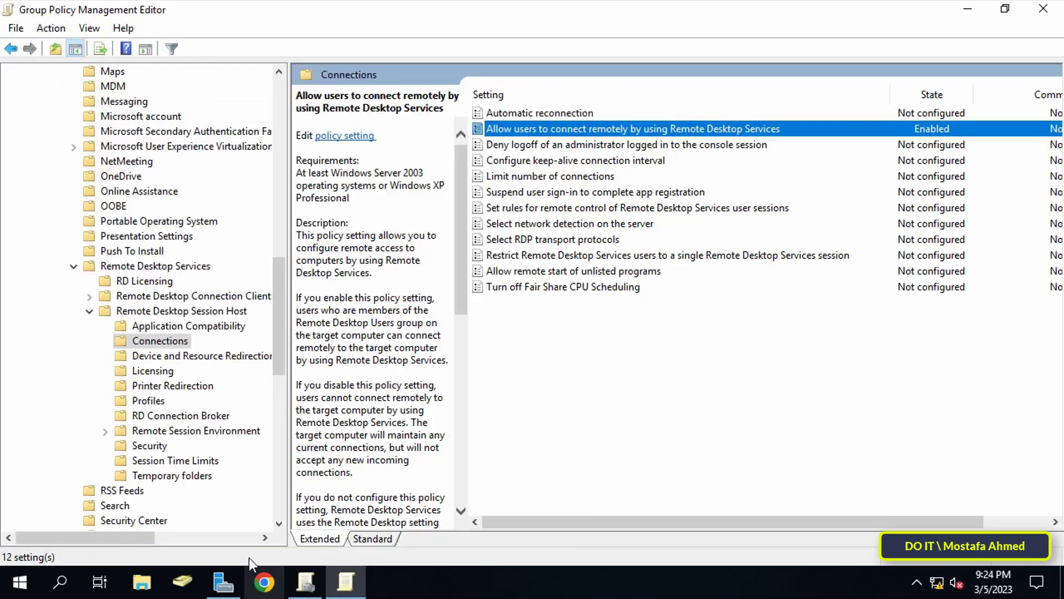
Step: Go to Remote Desktop Session Host > Security and select the Network Level Authentication policy
left_click(91, 312)
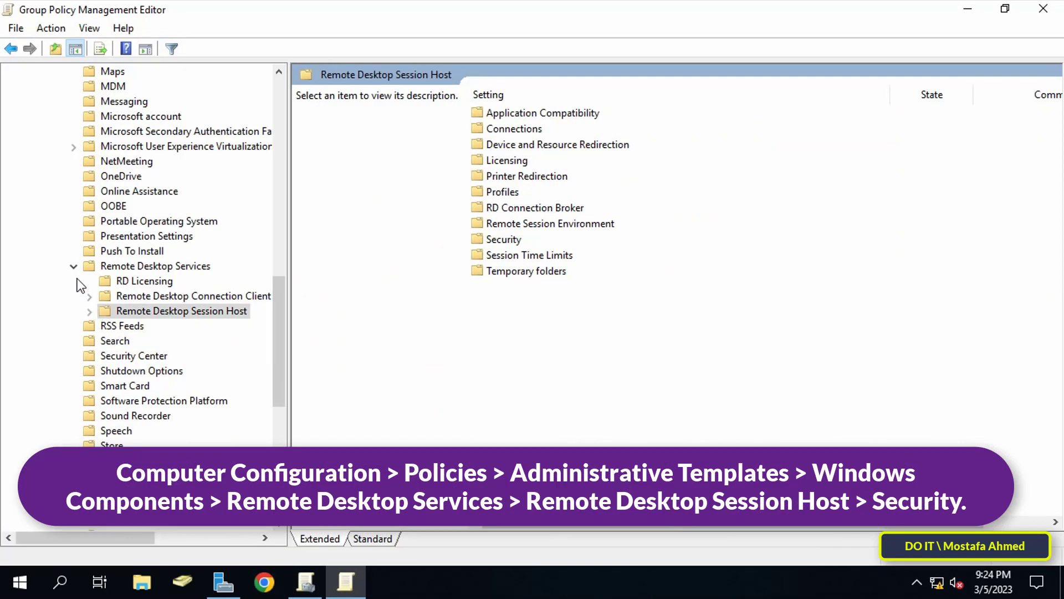
left_click(118, 264)
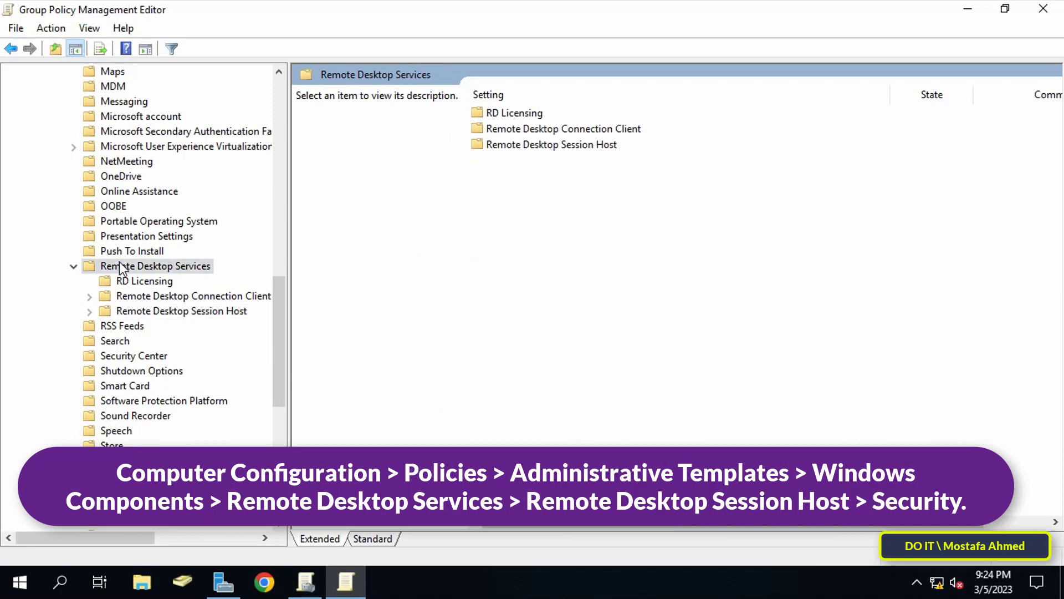
left_click(174, 312)
left_click(90, 312)
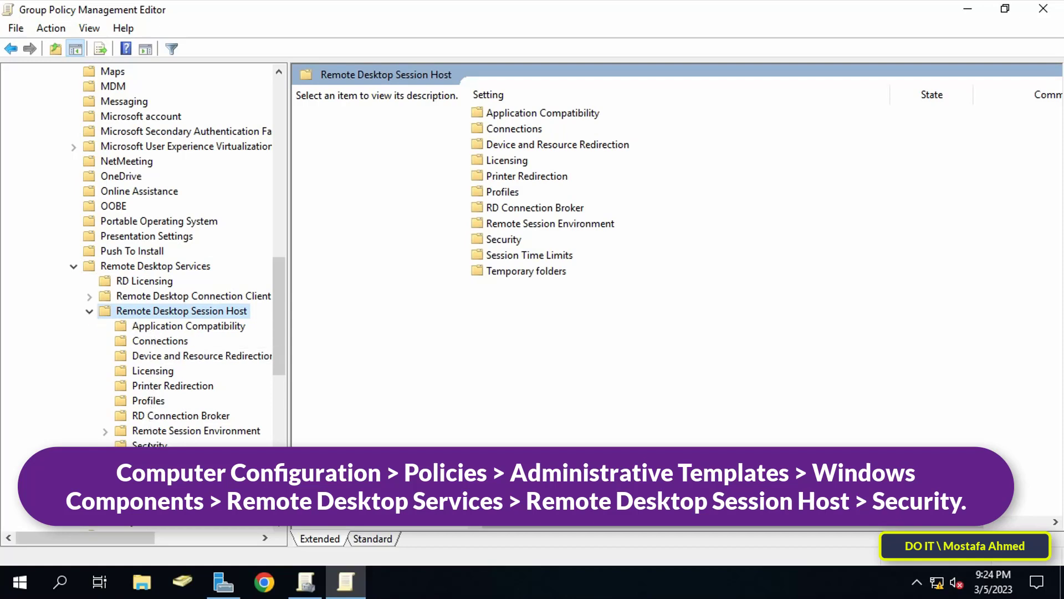
left_click(149, 444)
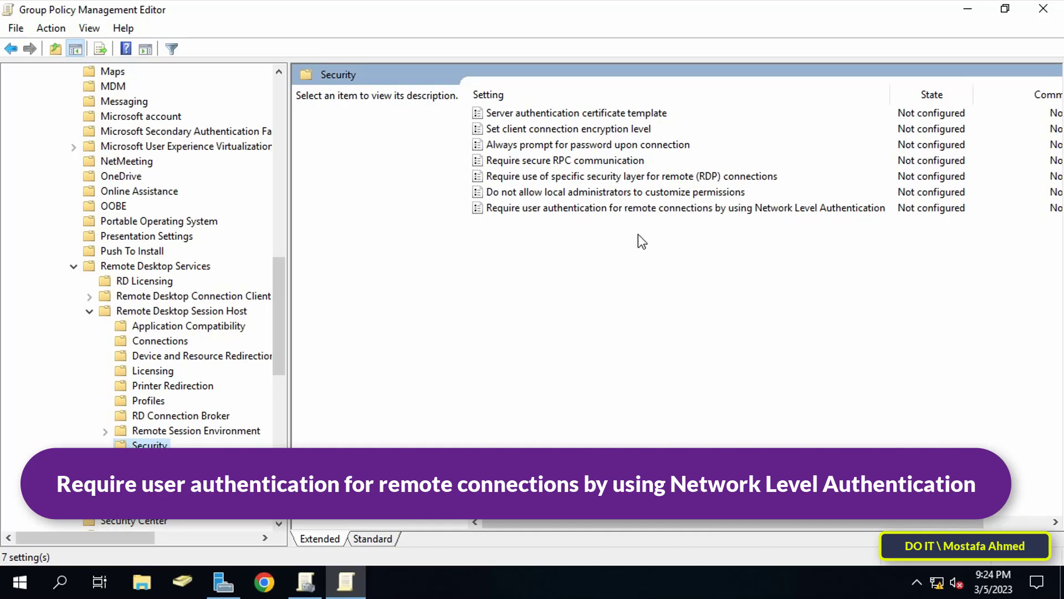
left_click(690, 210)
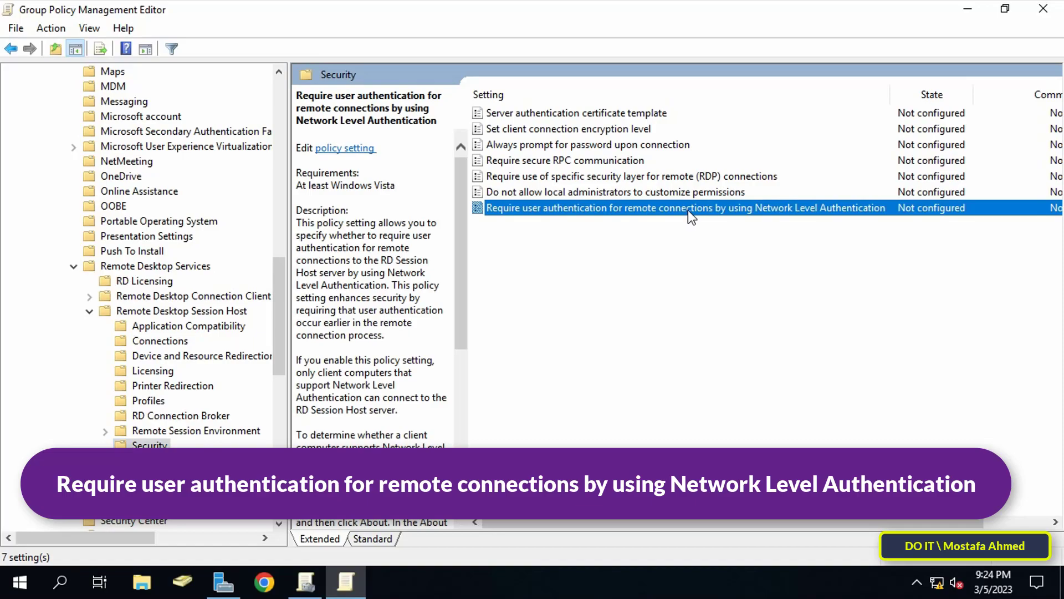
Step: Set 'Require user authentication ... Network Level Authentication' to Enabled and apply
double_click(623, 211)
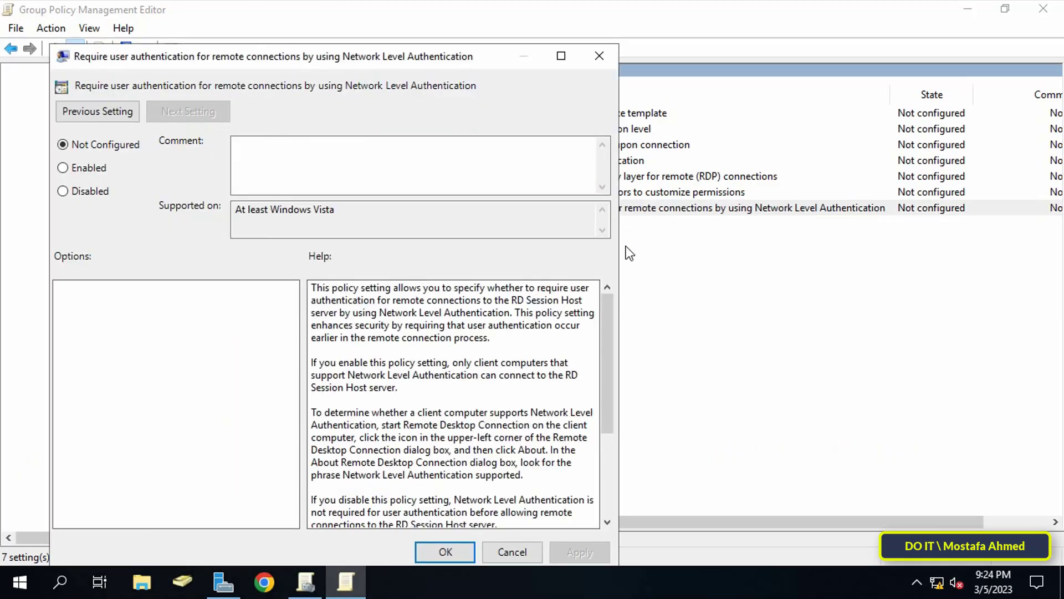
left_click(94, 167)
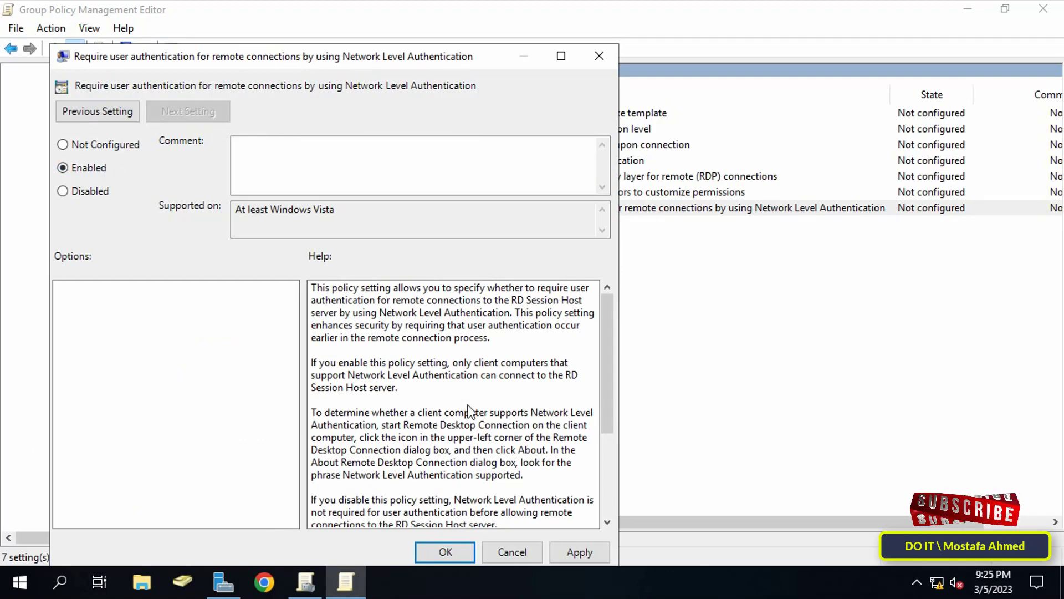
left_click(580, 552)
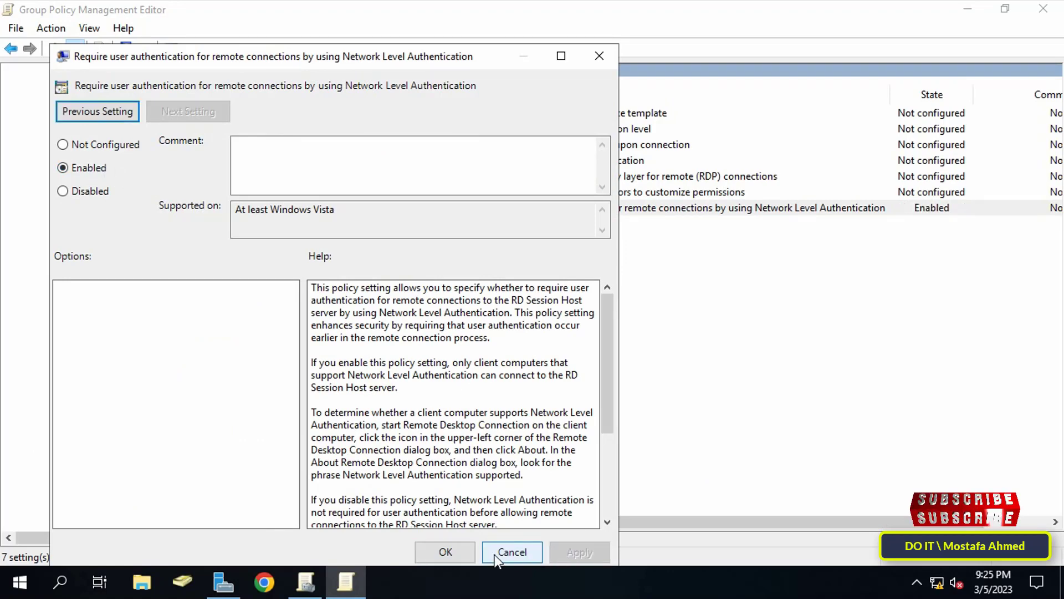
left_click(456, 550)
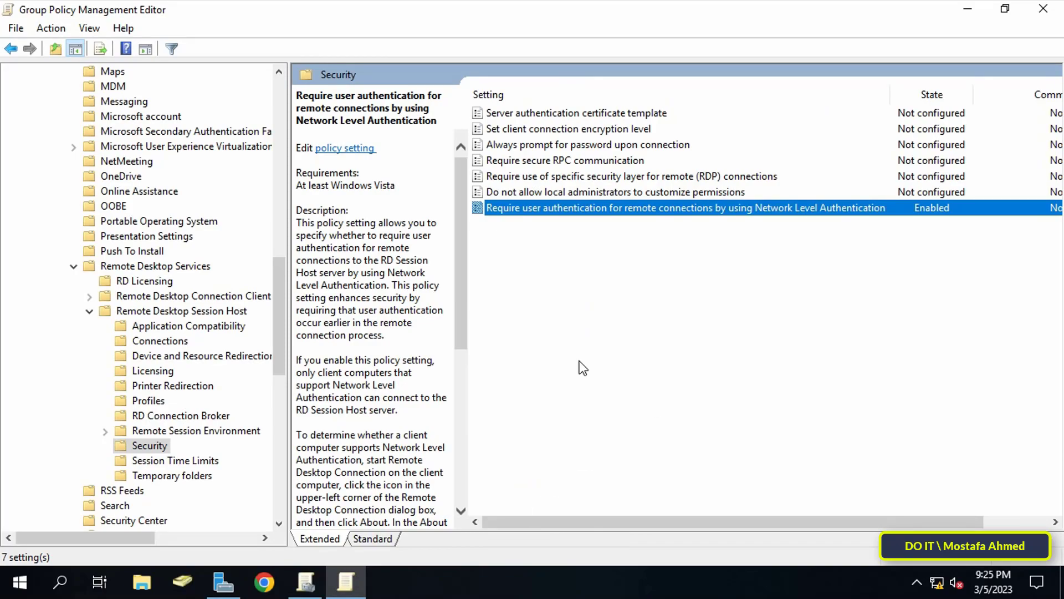
Step: Collapse the Remote Desktop and Administrative Templates branches of the tree
left_click(89, 311)
left_click(73, 266)
scroll(78, 272, "up", 15)
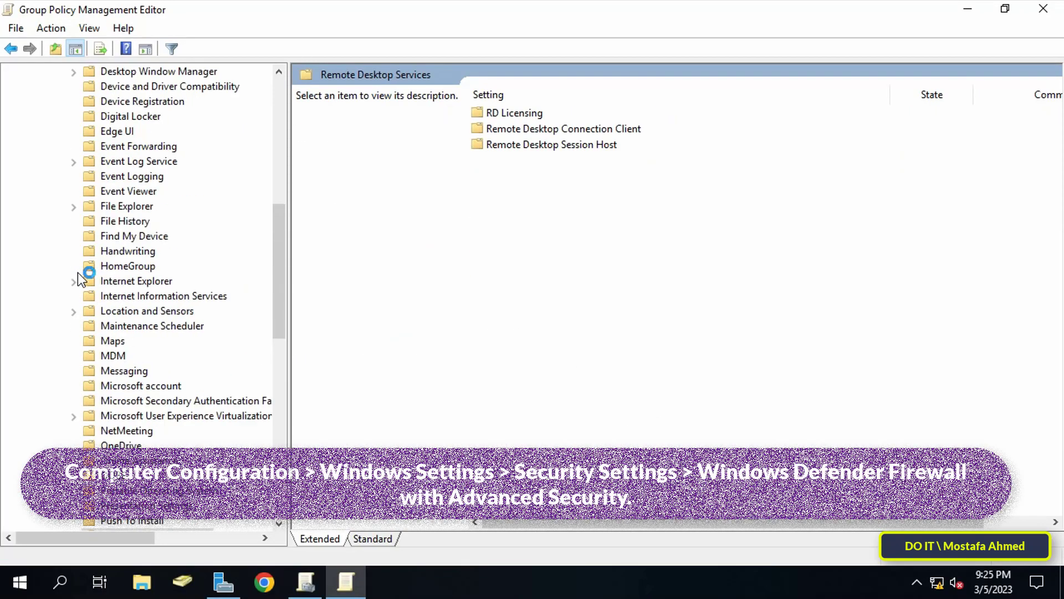
left_click(57, 251)
left_click(41, 146)
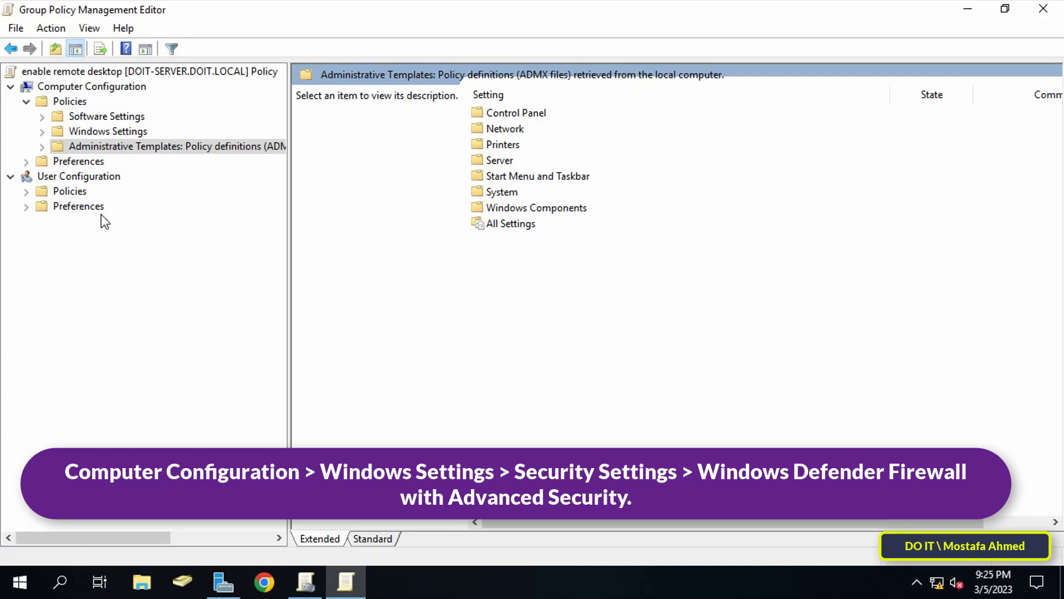
Step: Navigate Windows Settings > Security Settings > Windows Defender Firewall with Advanced Security to Inbound Rules
left_click(82, 88)
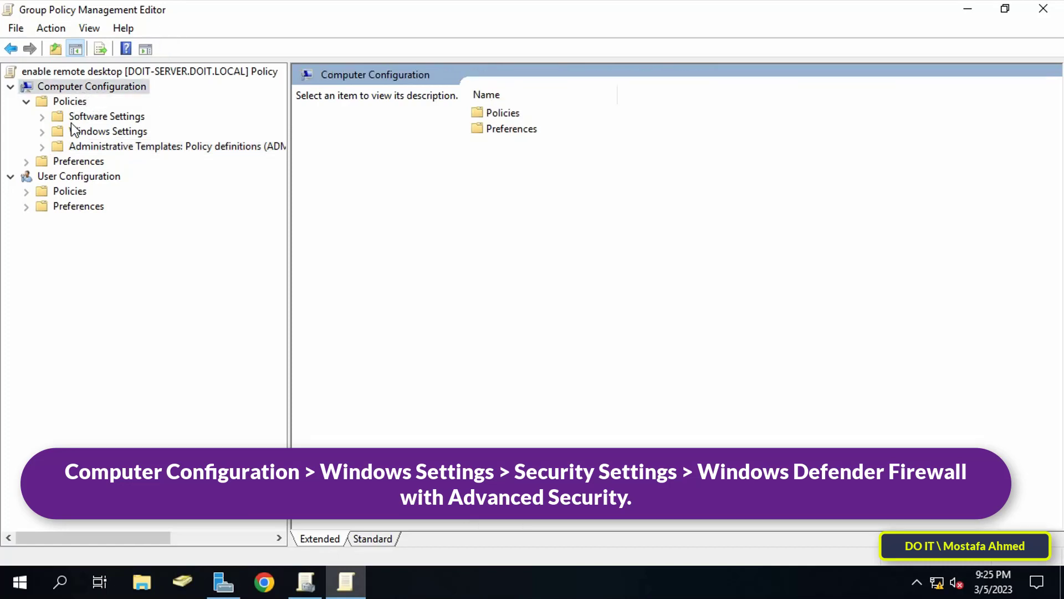
left_click(43, 132)
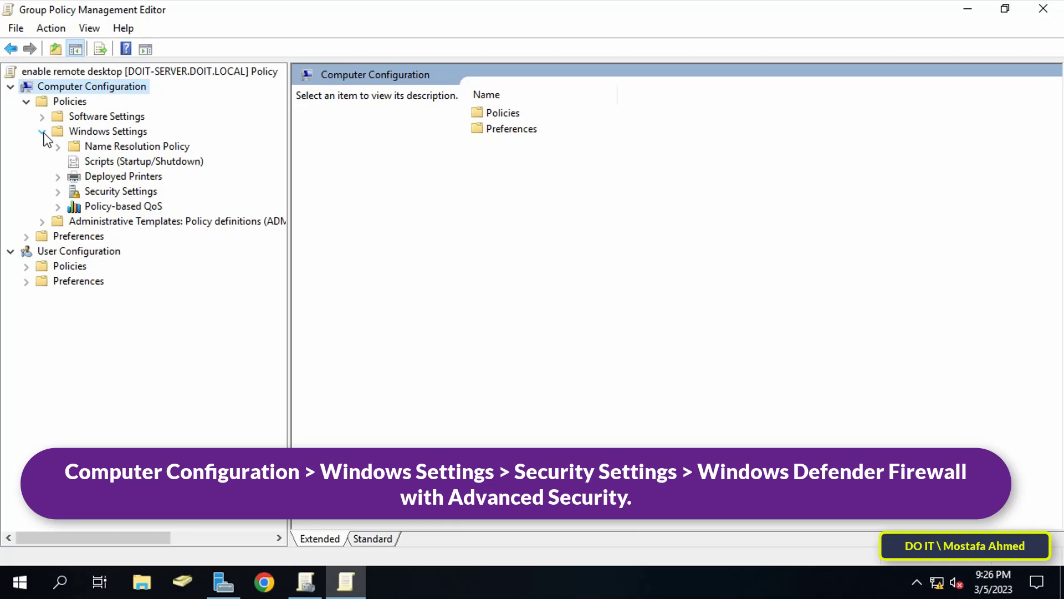
left_click(75, 193)
left_click(58, 192)
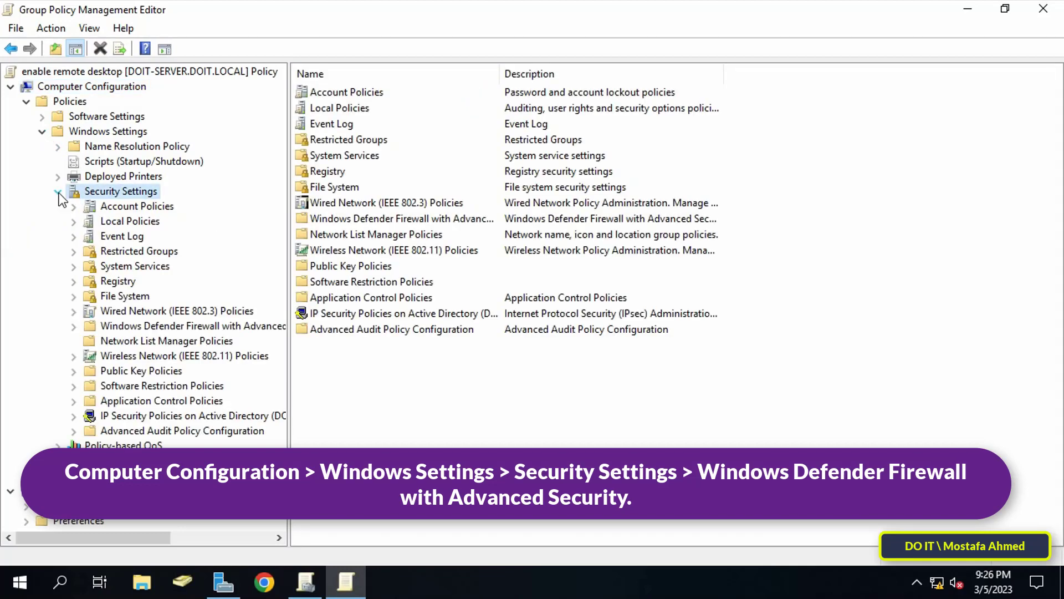
left_click(141, 326)
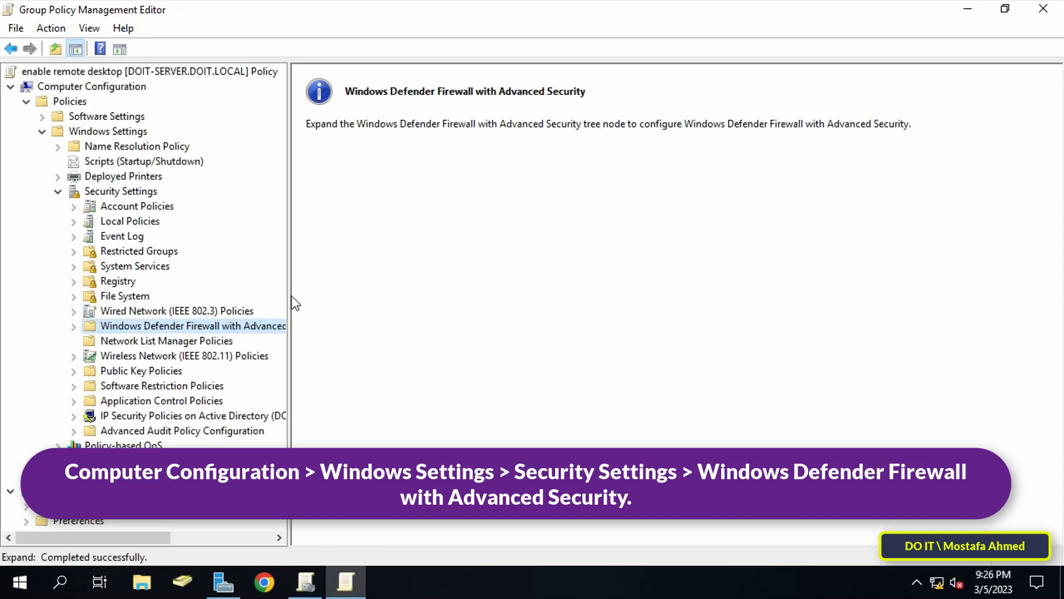
left_click_drag(287, 286, 377, 278)
left_click(75, 327)
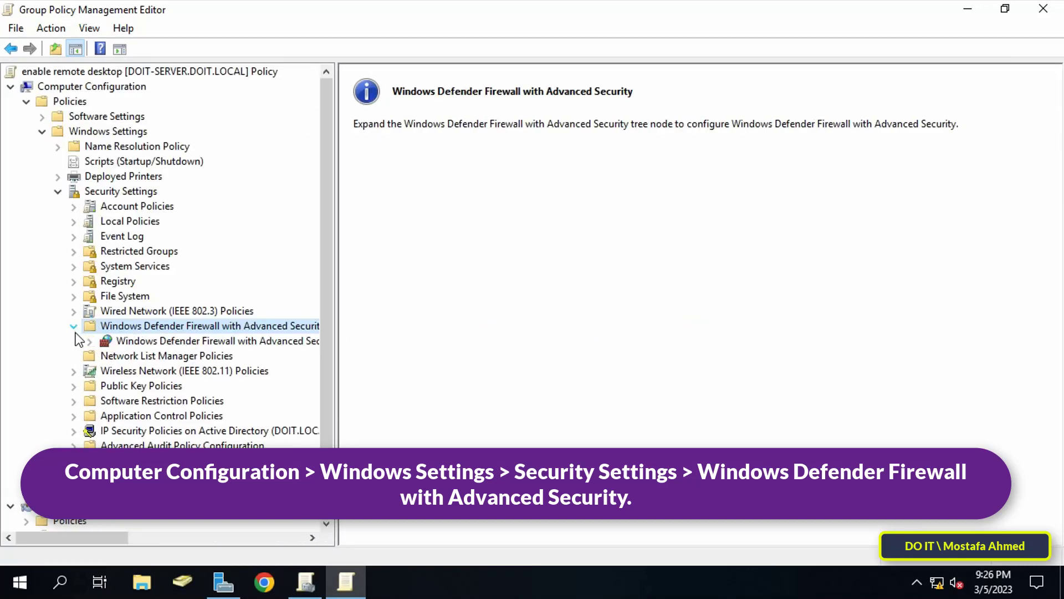
left_click(211, 341)
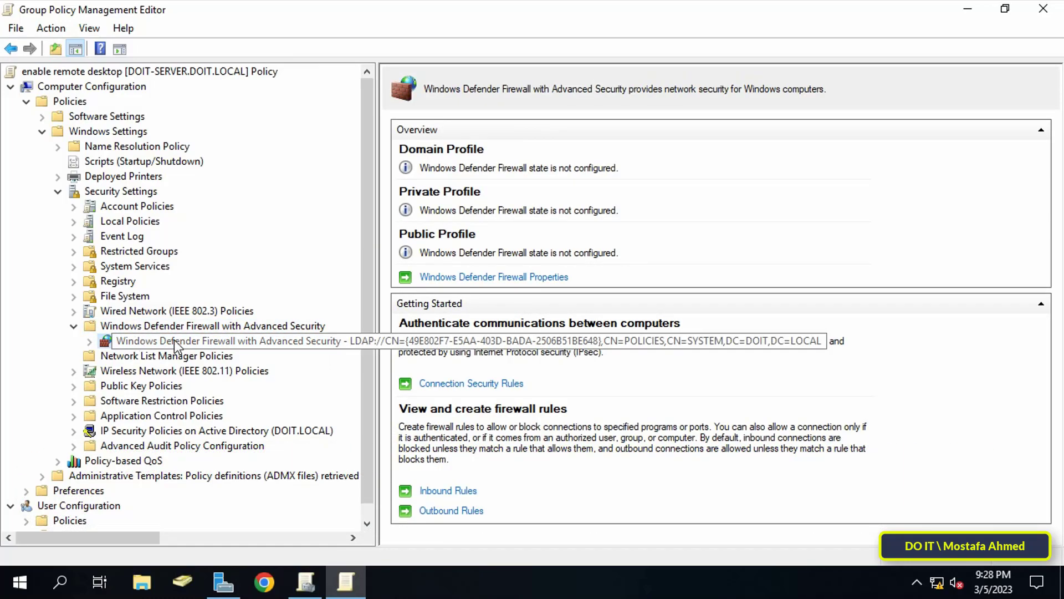
left_click(449, 491)
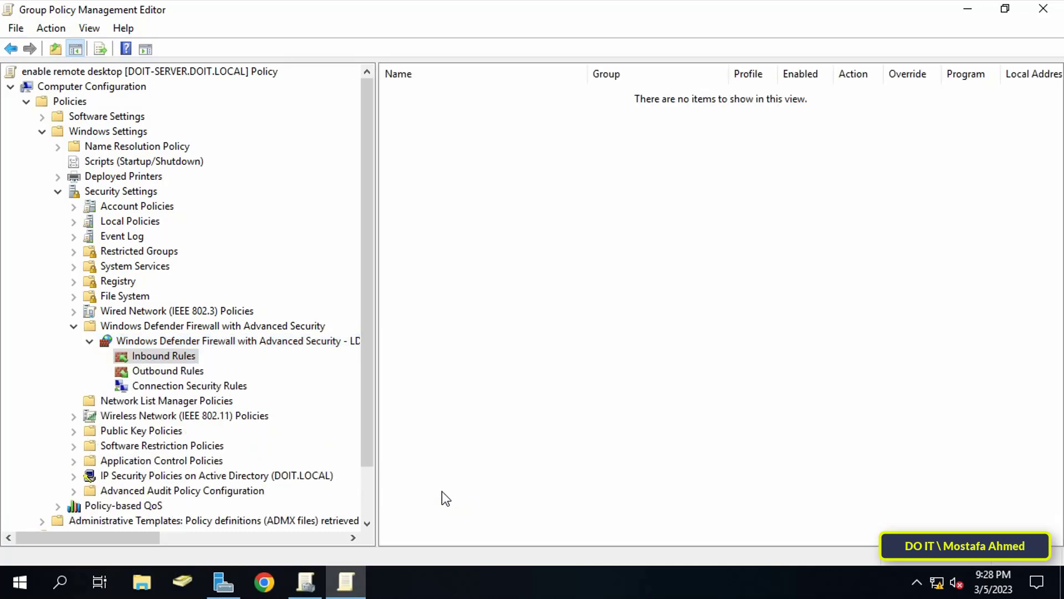
Step: Start a new inbound rule of type Port in the rule wizard
right_click(174, 355)
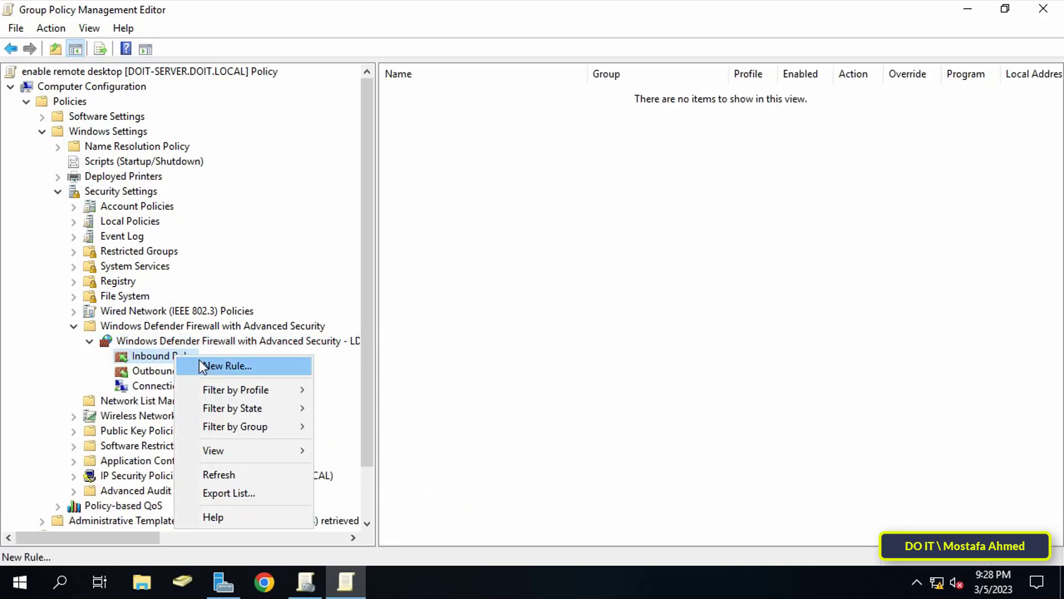
left_click(264, 367)
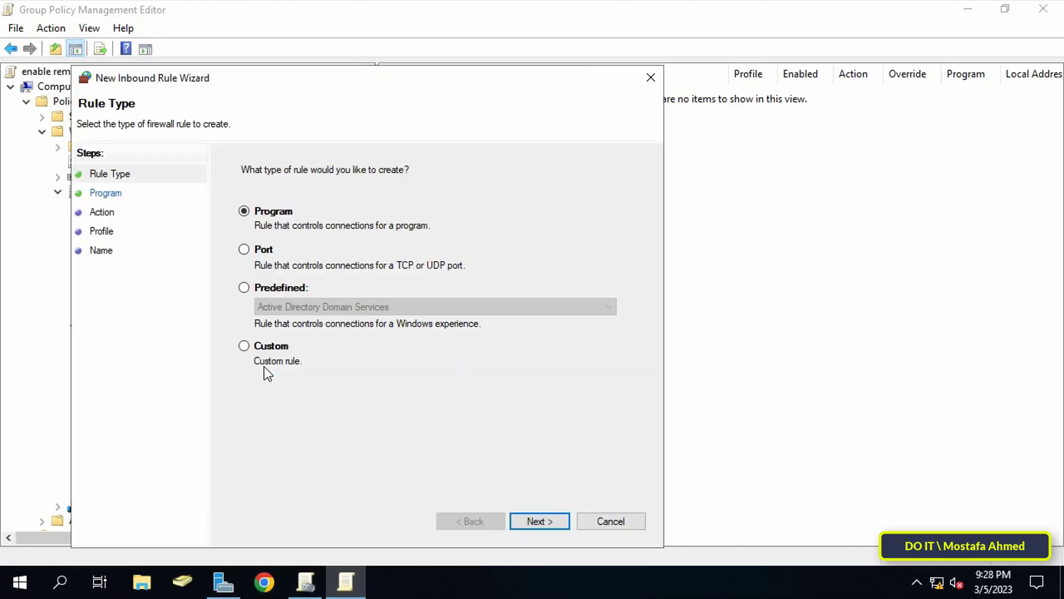
left_click_drag(344, 89, 477, 58)
left_click(390, 220)
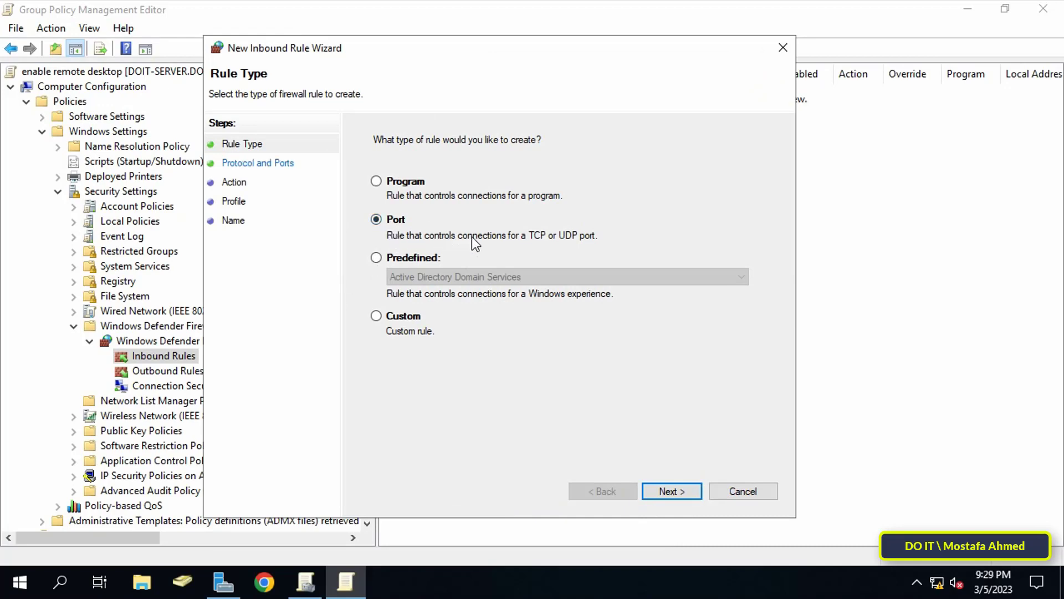
left_click(670, 491)
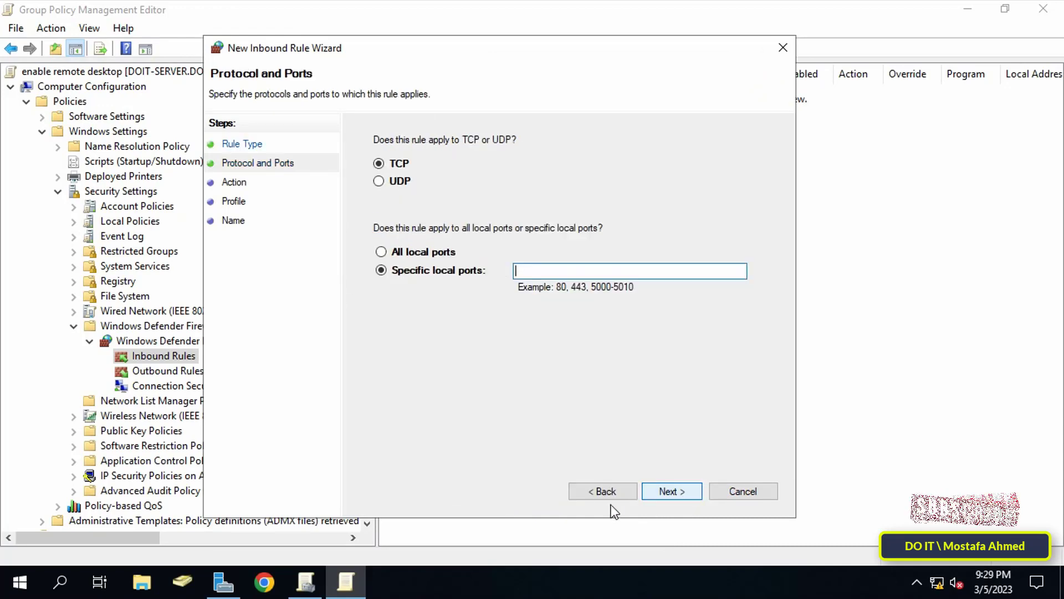
Step: Allow TCP port 3389 on all profiles and name the rule 'Allow RDP 3389'
type("3389")
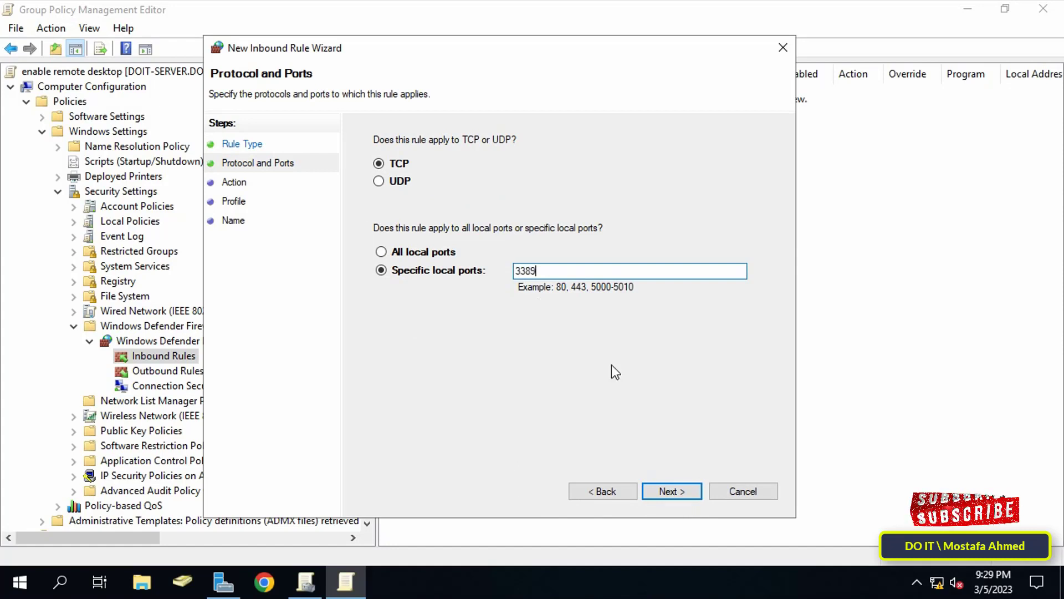
left_click(676, 490)
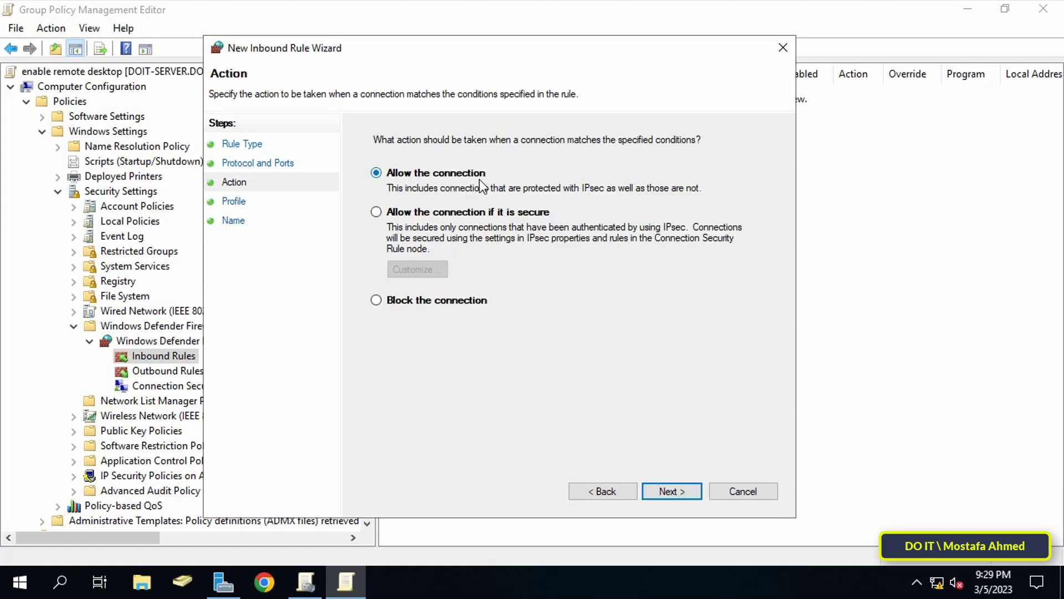
left_click(670, 489)
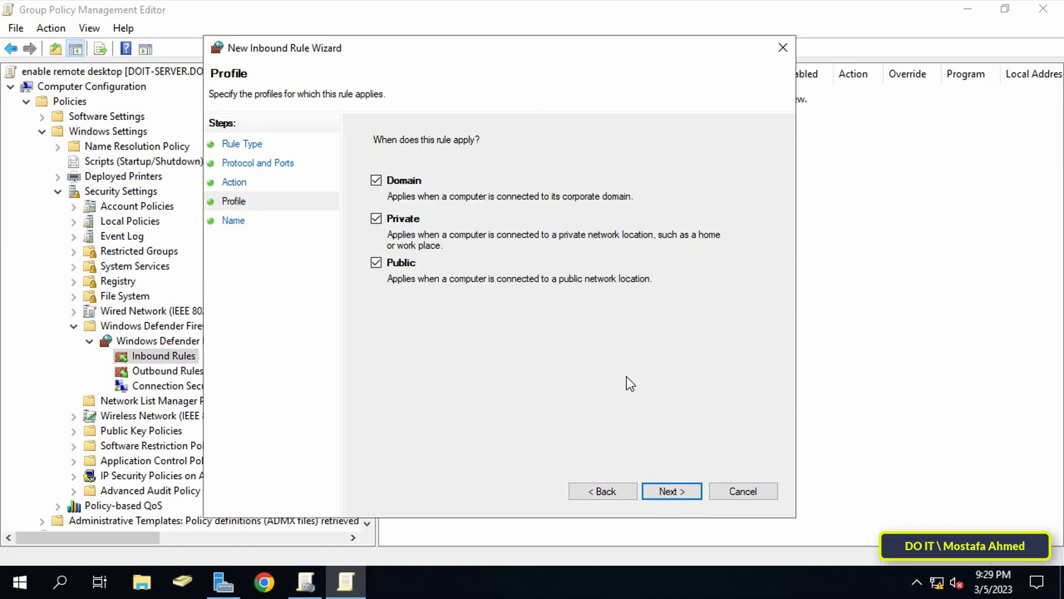
left_click(677, 490)
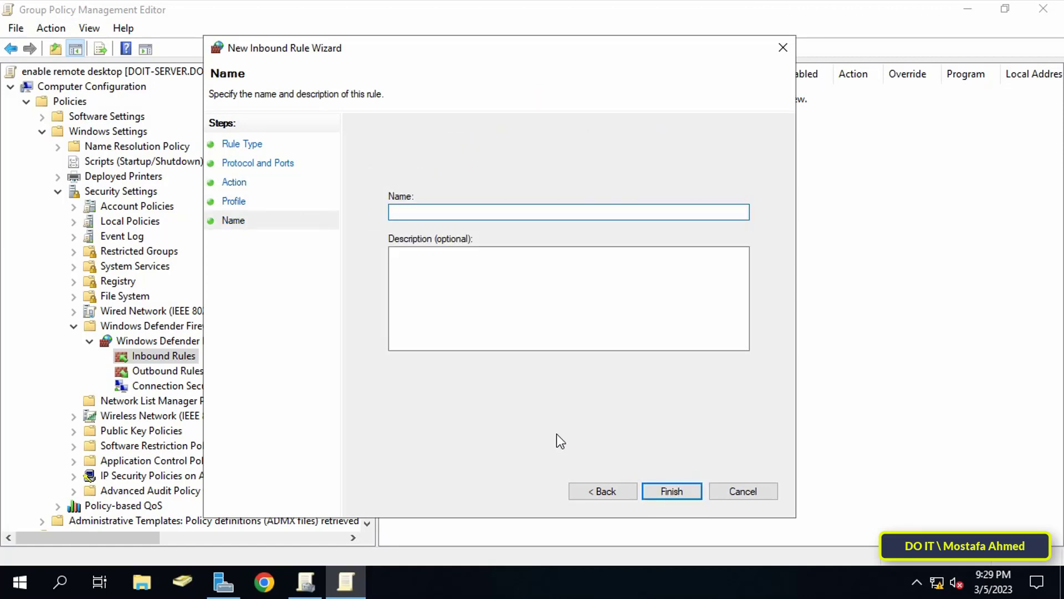
type("A")
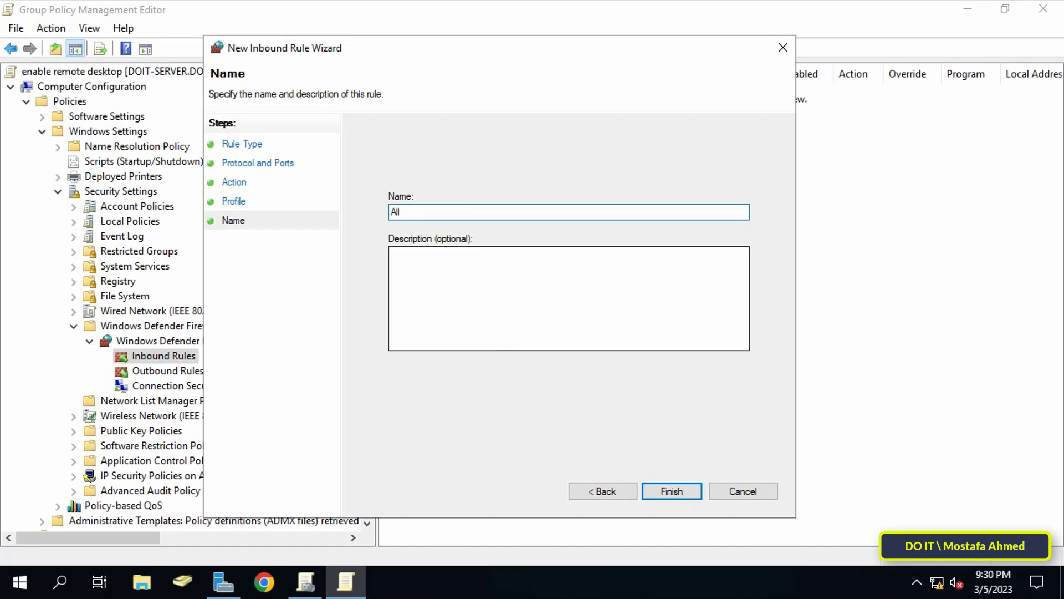
type("llow RDP 3389")
Step: Finish the 'Allow RDP 3389' rule and check it in the Inbound Rules list
left_click(664, 485)
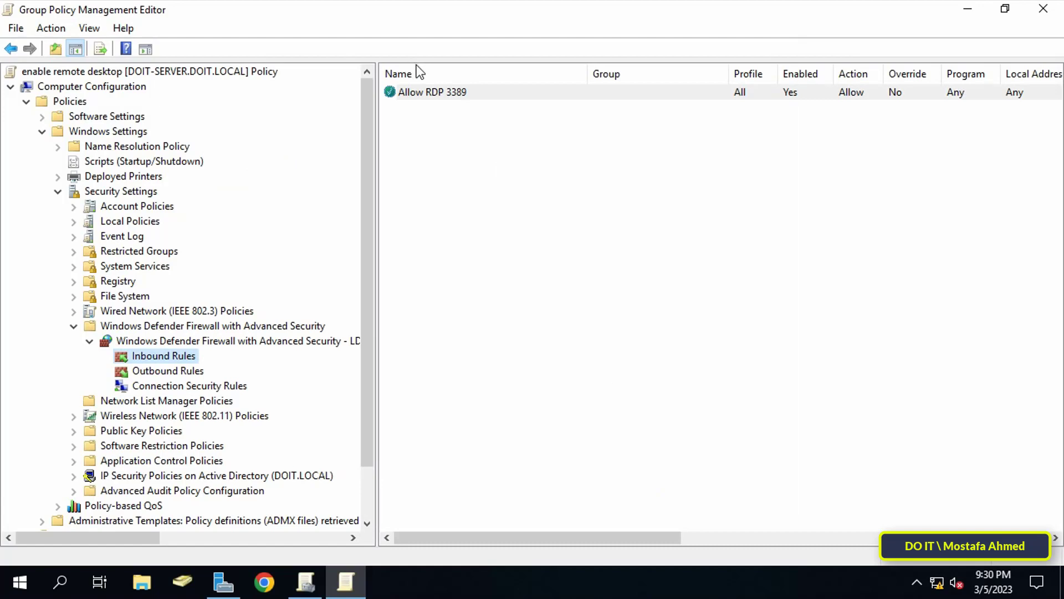
left_click(425, 94)
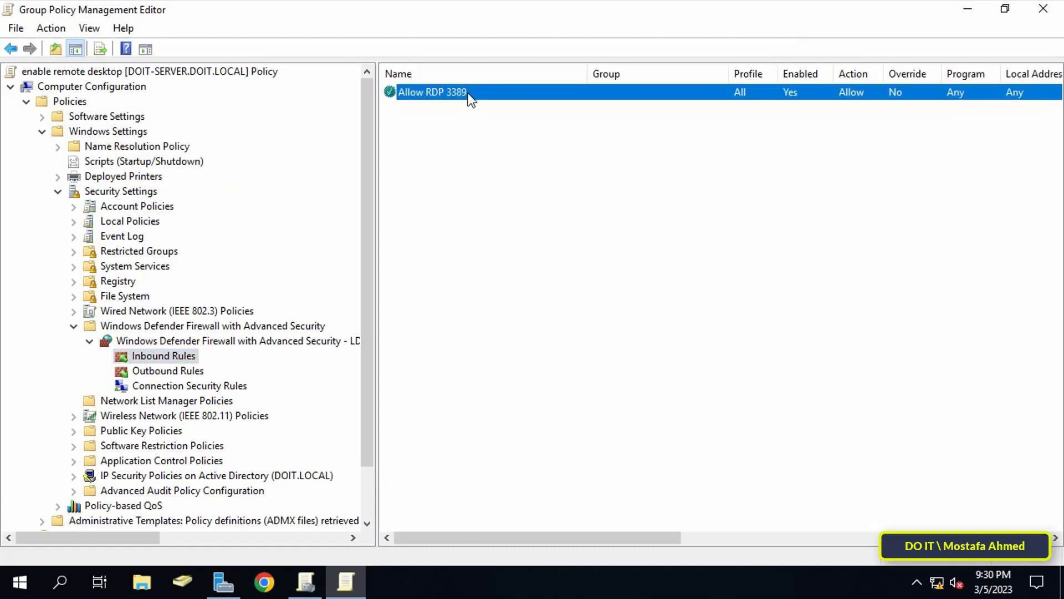
left_click(432, 114)
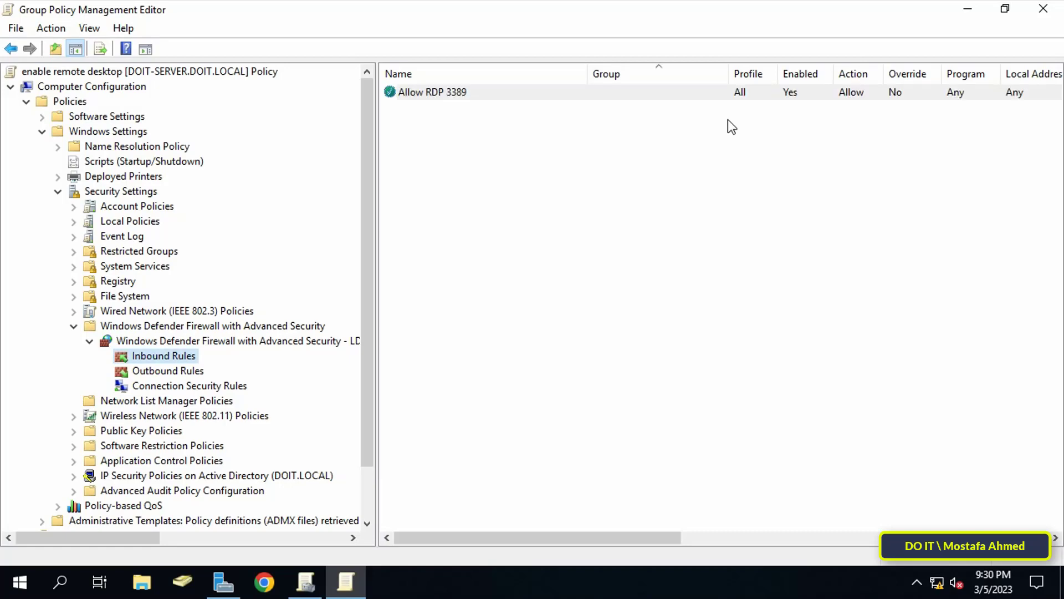
Step: Close the editor and link the existing 'enable remote desktop' GPO to the test OU
left_click(1052, 12)
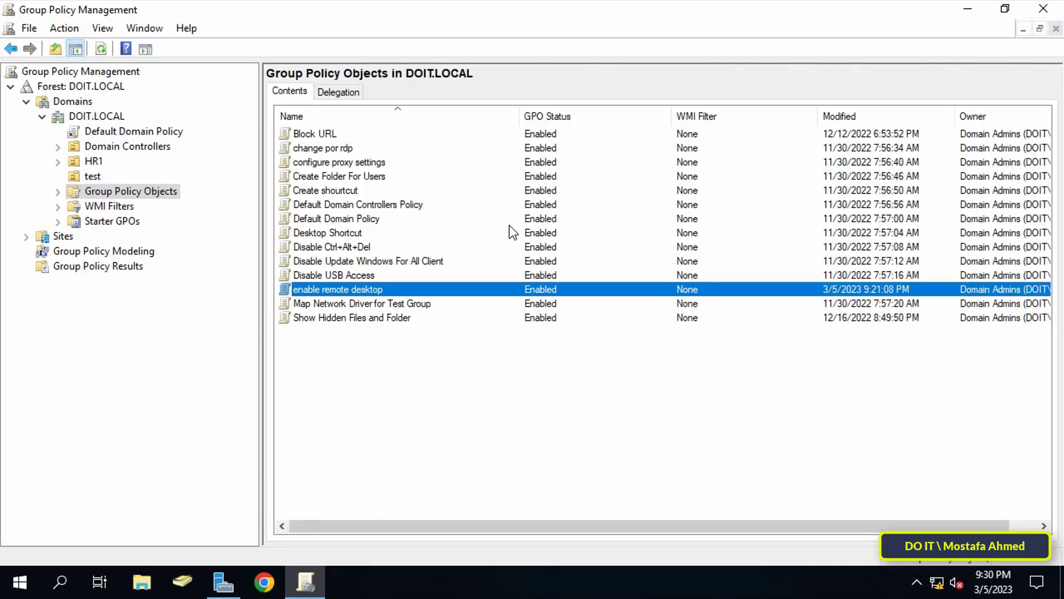
left_click(85, 174)
right_click(85, 176)
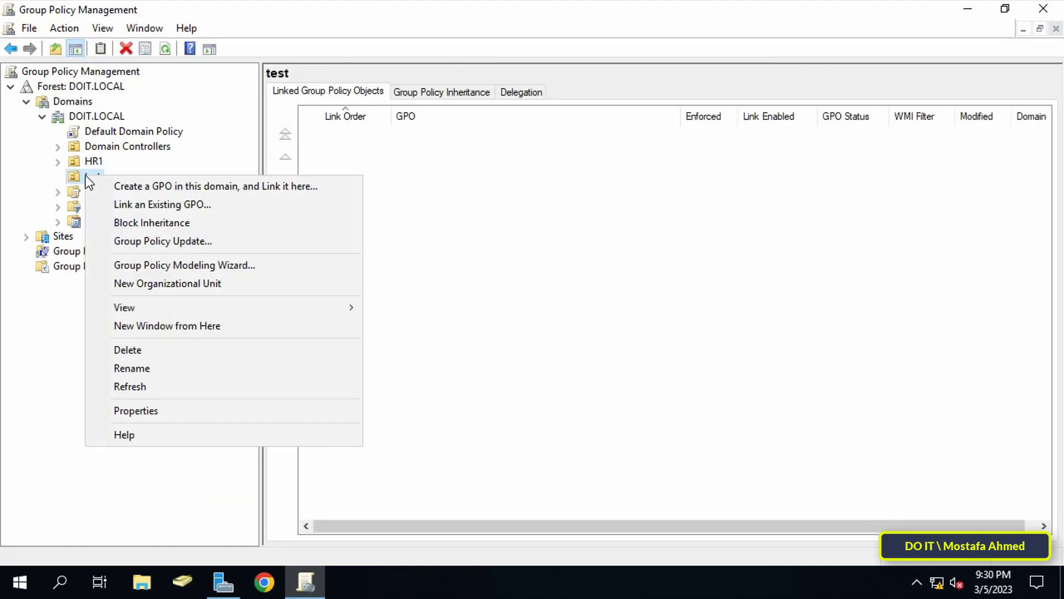
left_click(207, 203)
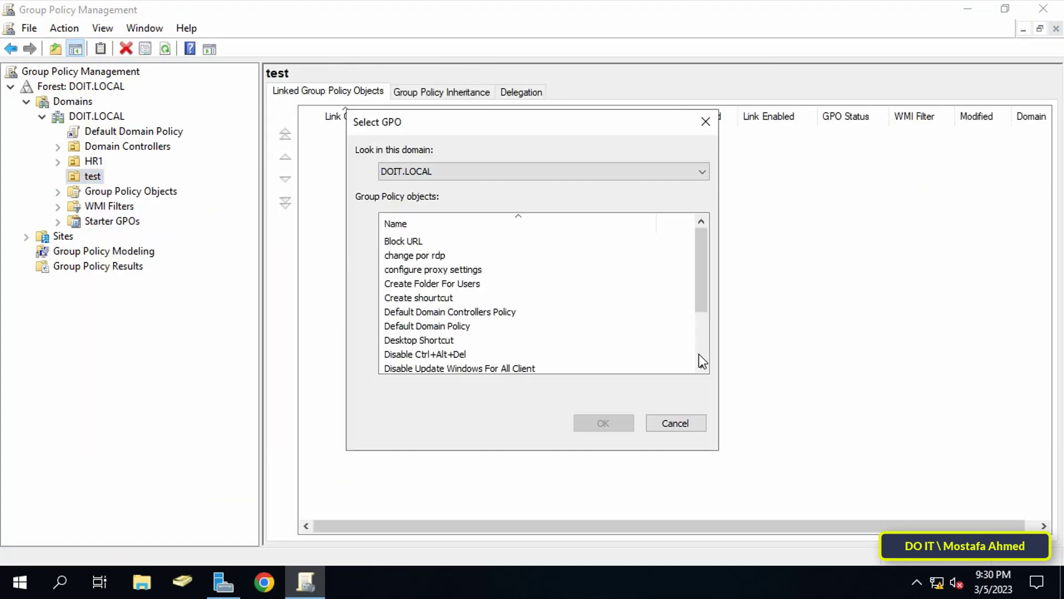
scroll(702, 360, "down", 2)
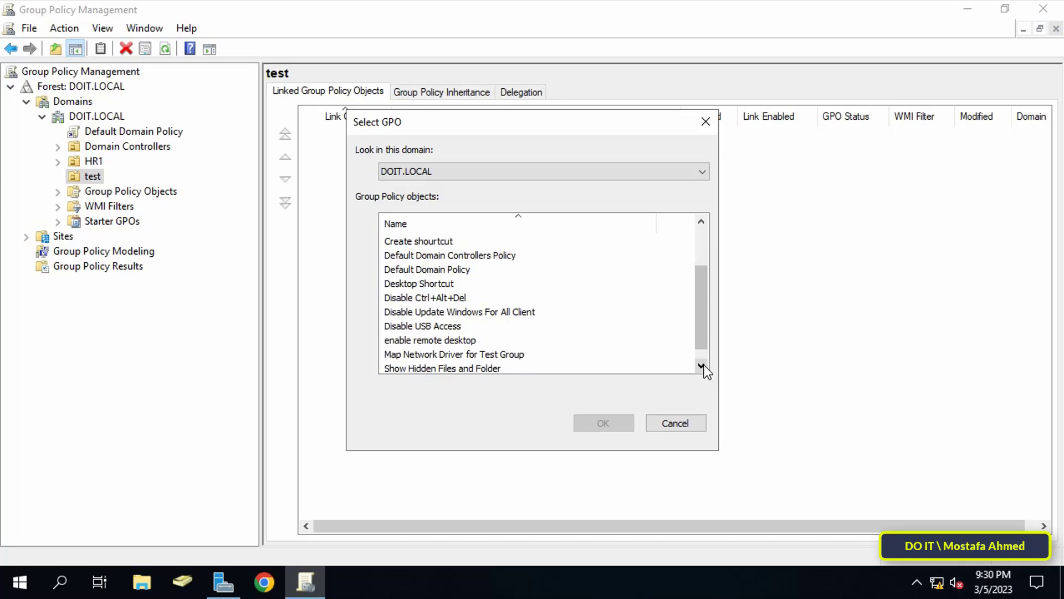
left_click(702, 365)
left_click(468, 326)
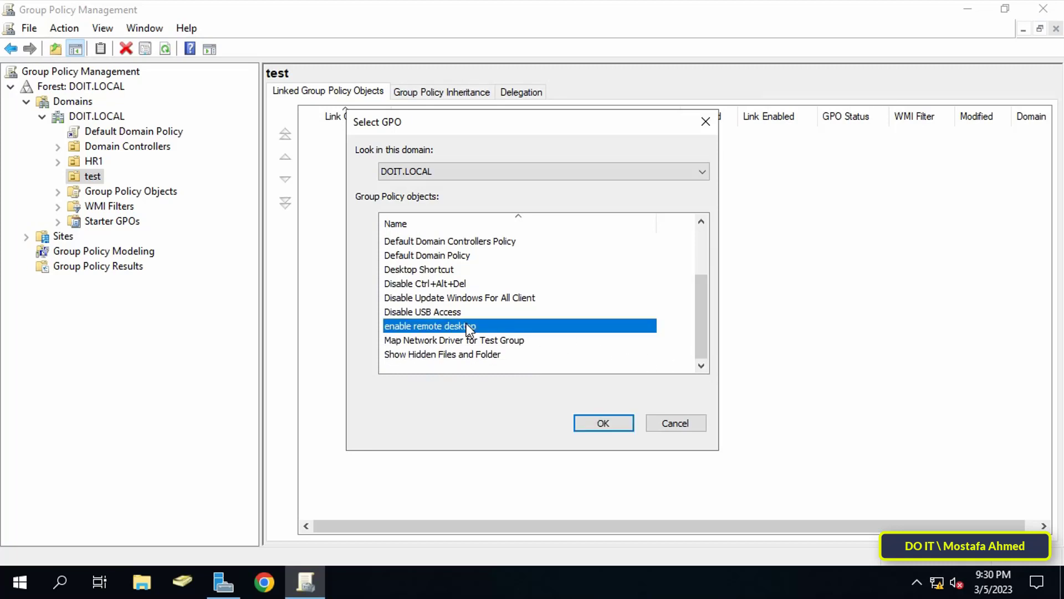
left_click(591, 426)
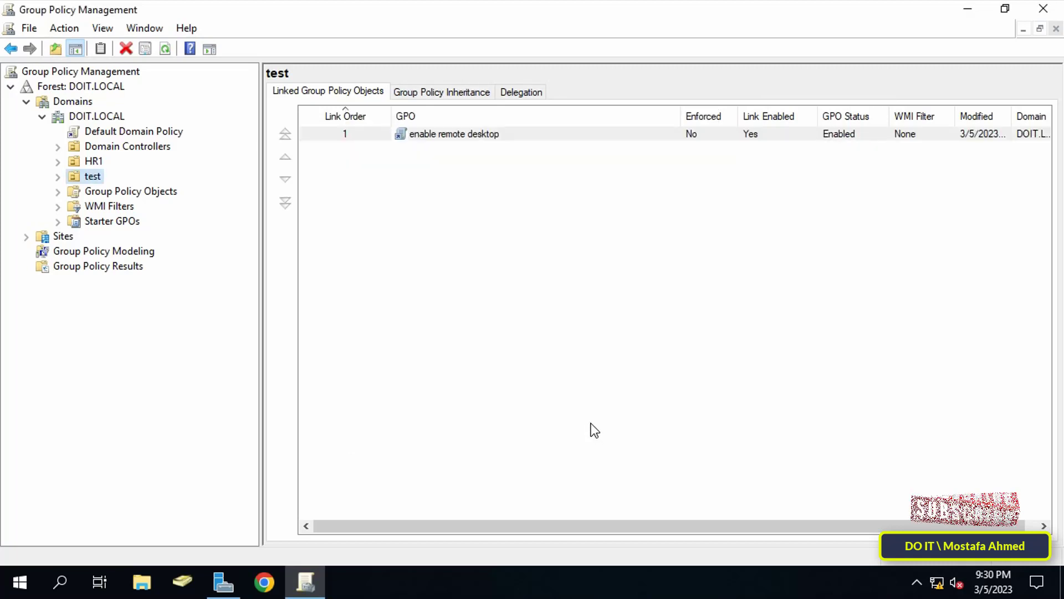